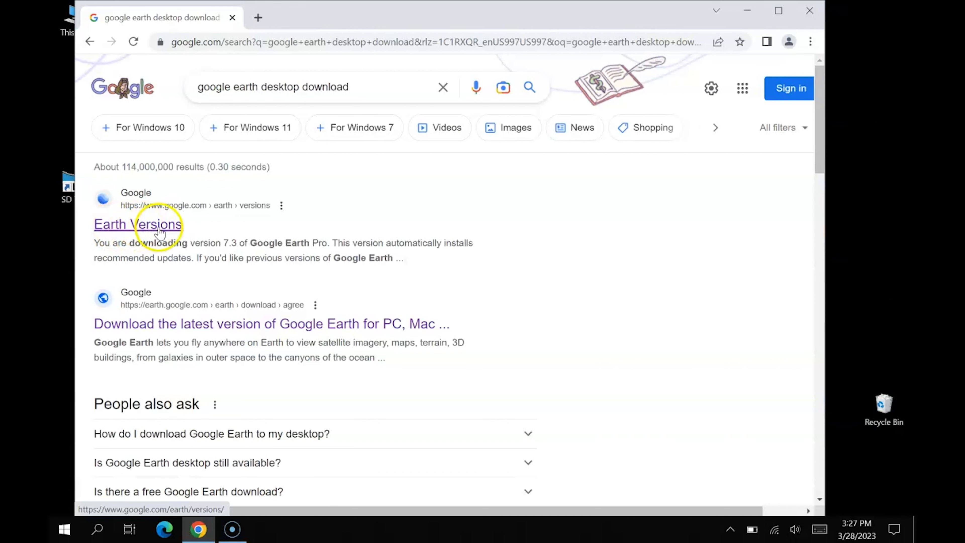
Open the Earth Versions page and download Google Earth Pro on desktop, accepting its terms
click(155, 227)
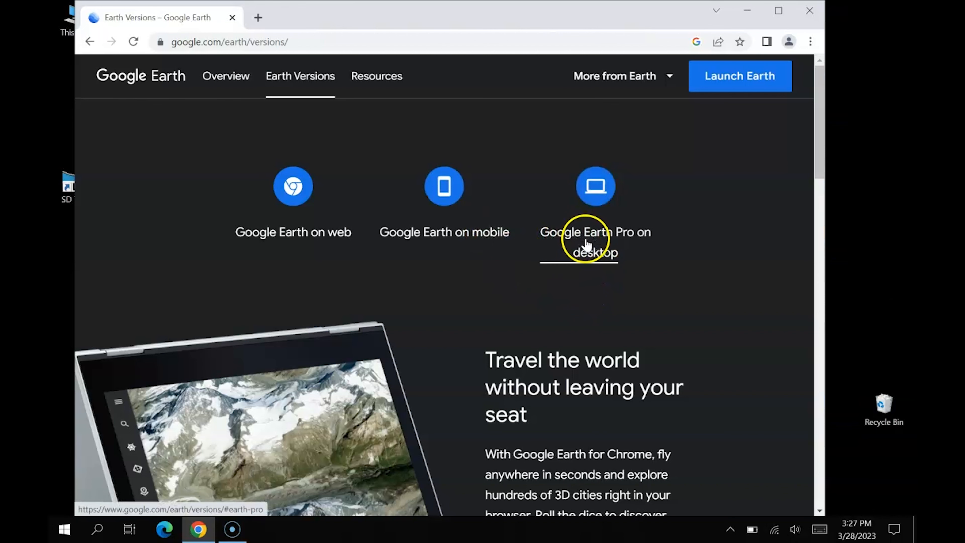
click(586, 192)
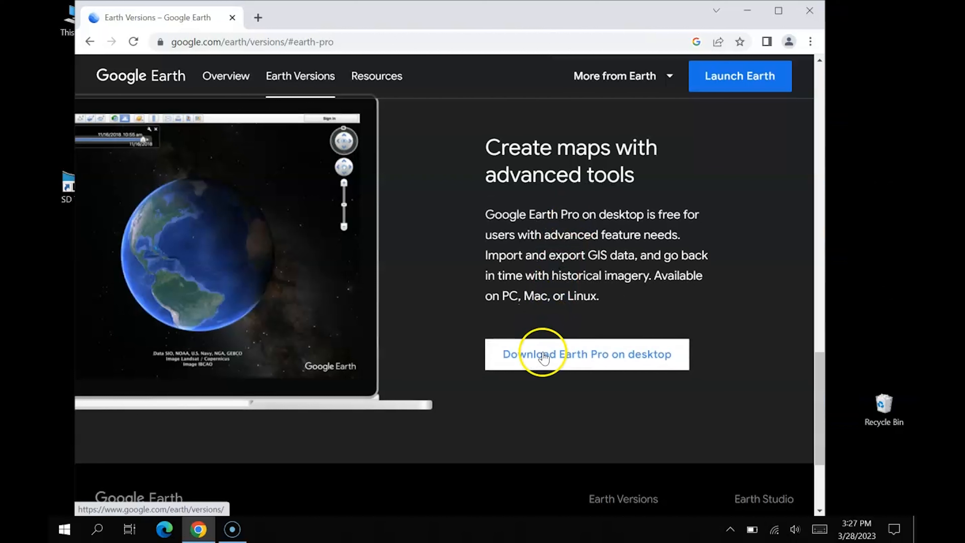
click(578, 362)
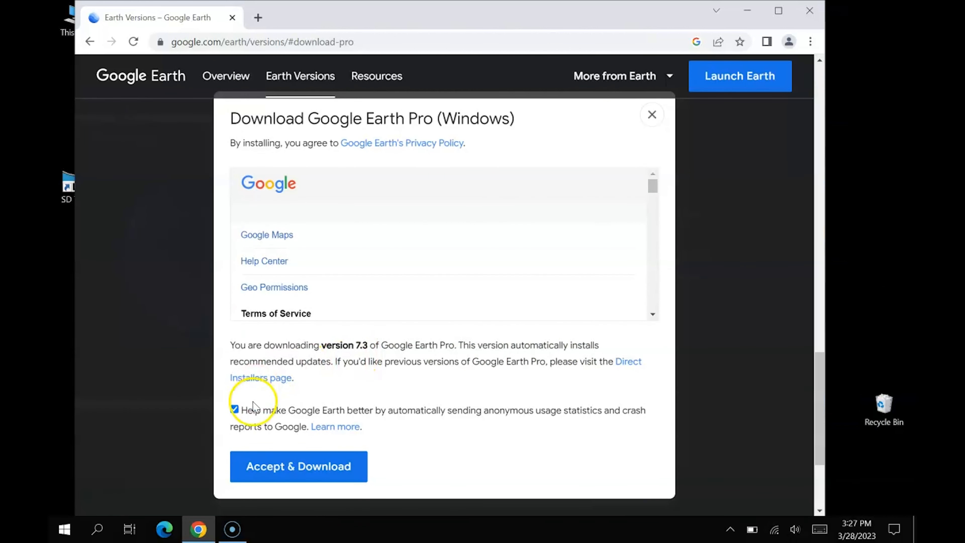
click(286, 468)
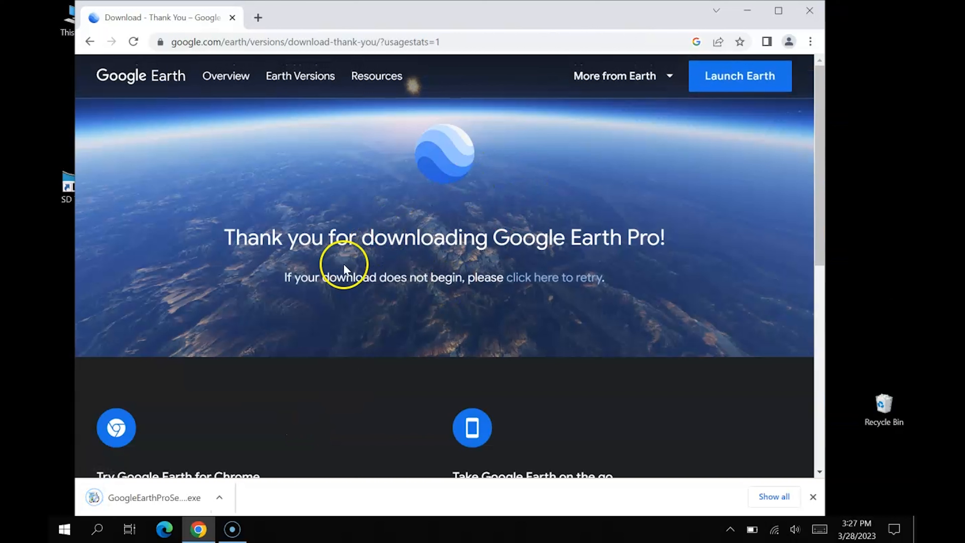
Run the downloaded Google Earth Pro installer through to completion, and close the installer and the browser
drag(678, 17, 716, 18)
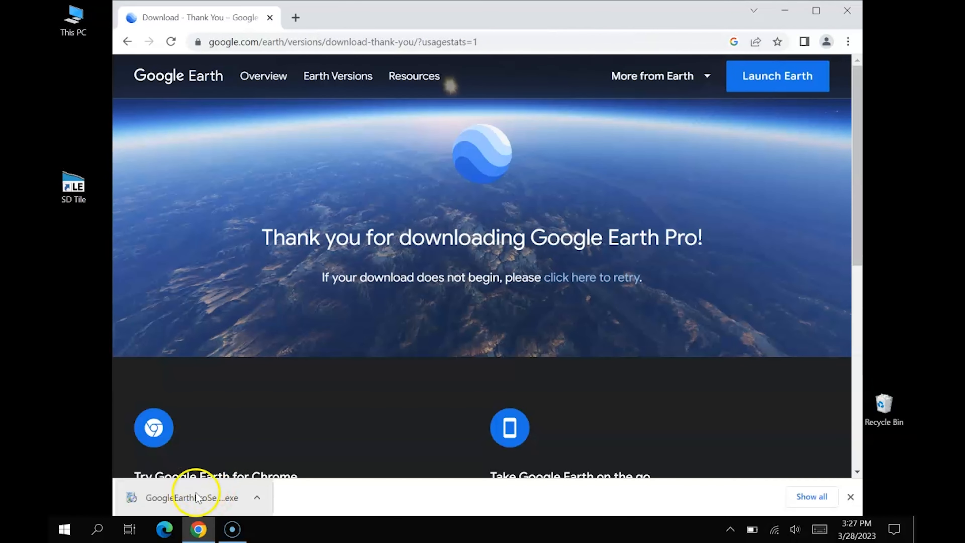
click(176, 495)
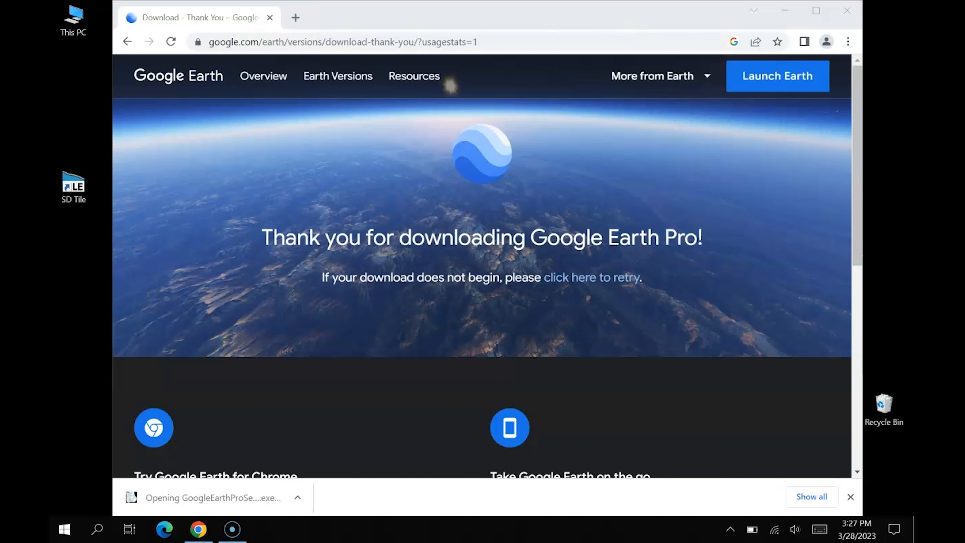
click(403, 358)
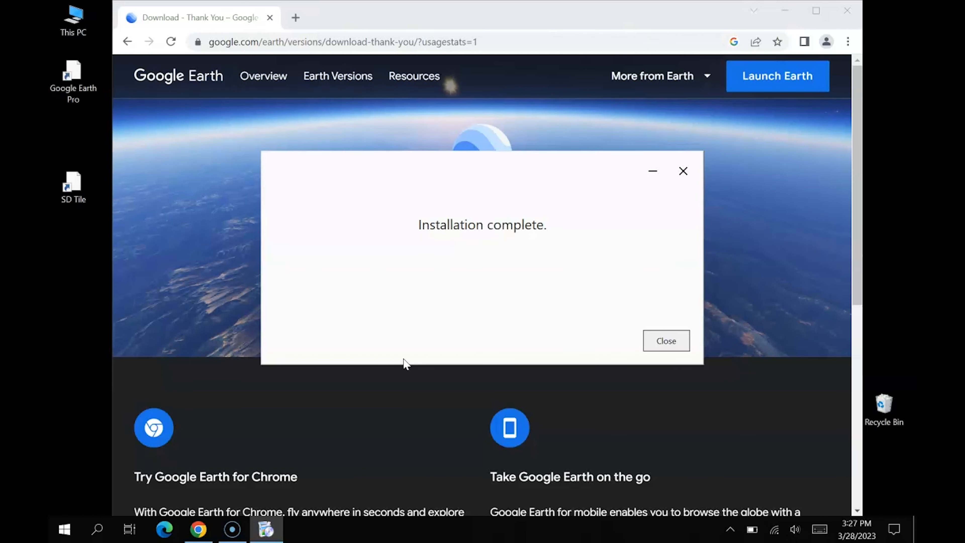
click(667, 341)
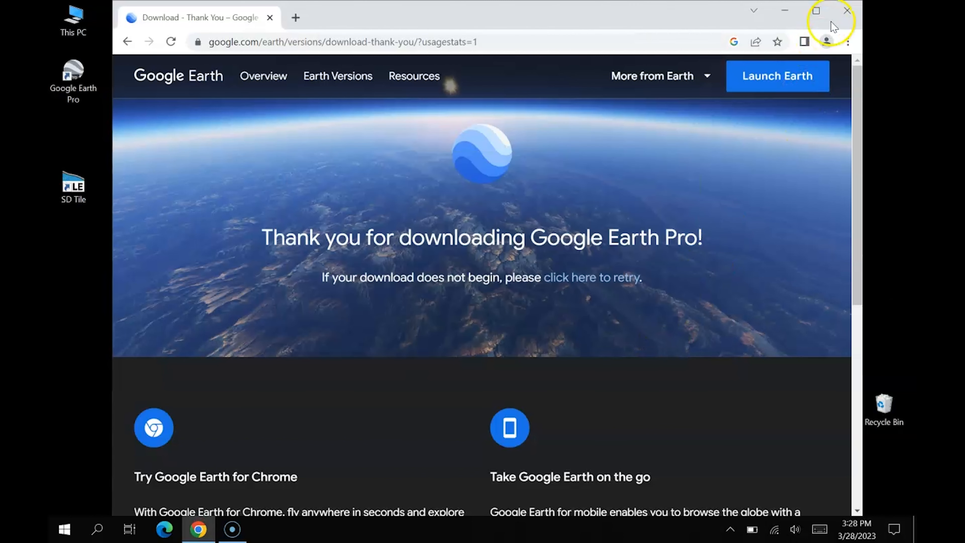
click(847, 11)
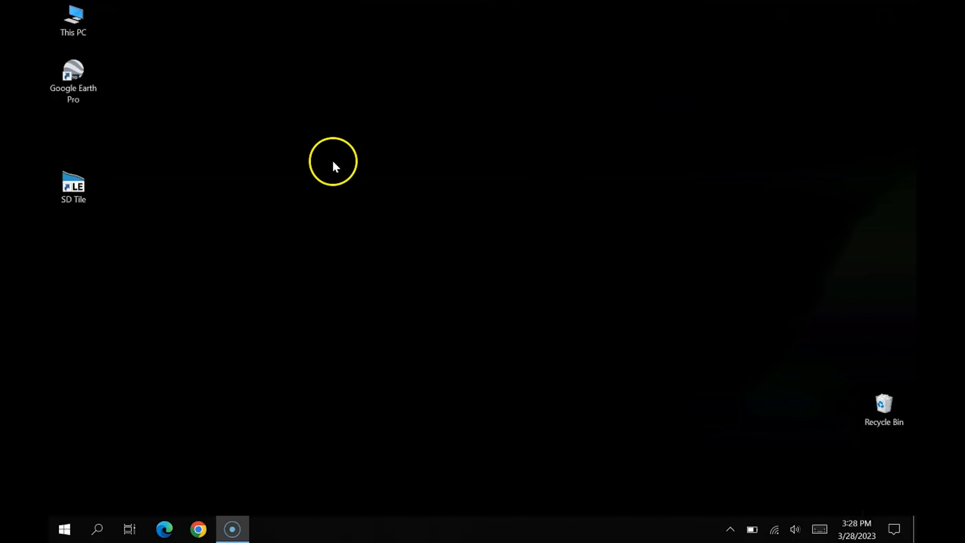
Launch SD Tile from the desktop and agree to its terms of use
click(293, 149)
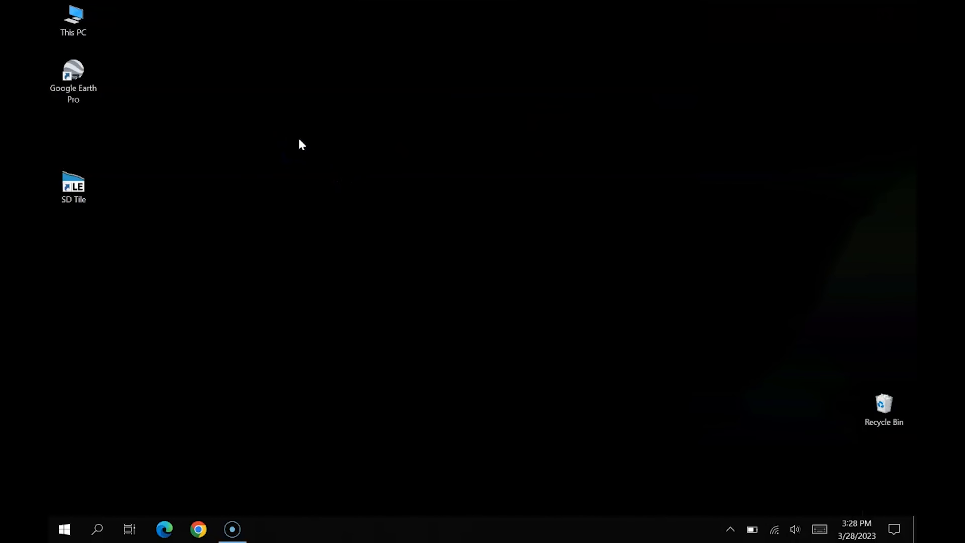
double_click(84, 188)
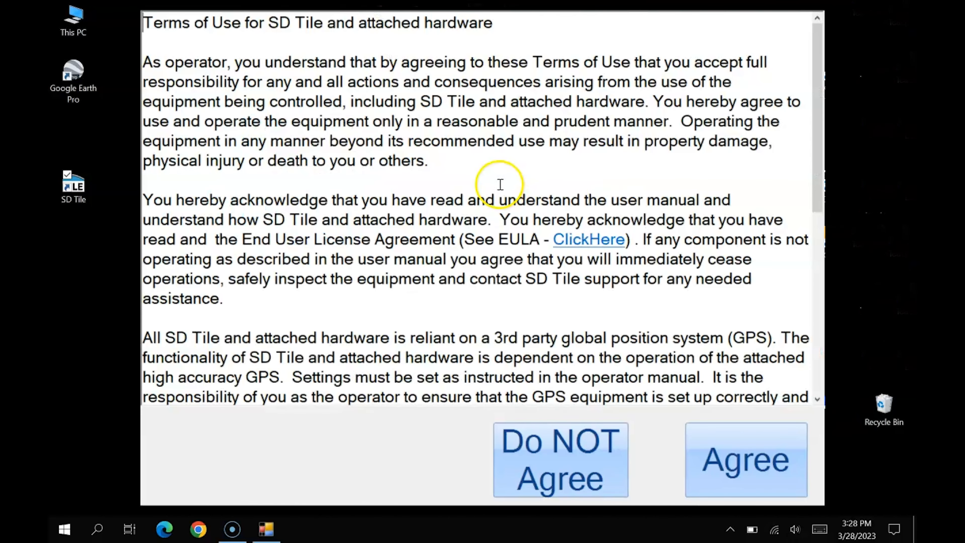
click(706, 438)
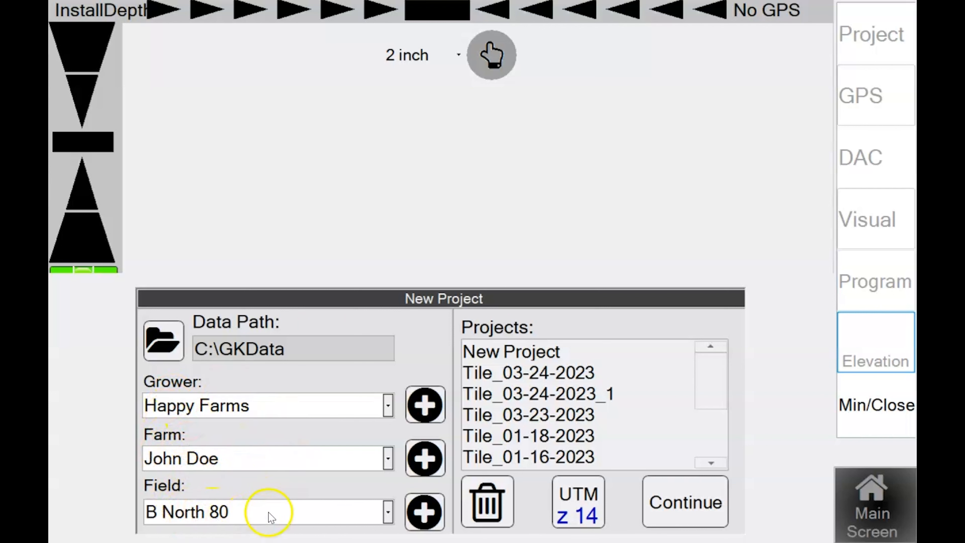
Load project Tile_10-06-2020 from field B North 80 and start it without adding any layers
click(290, 516)
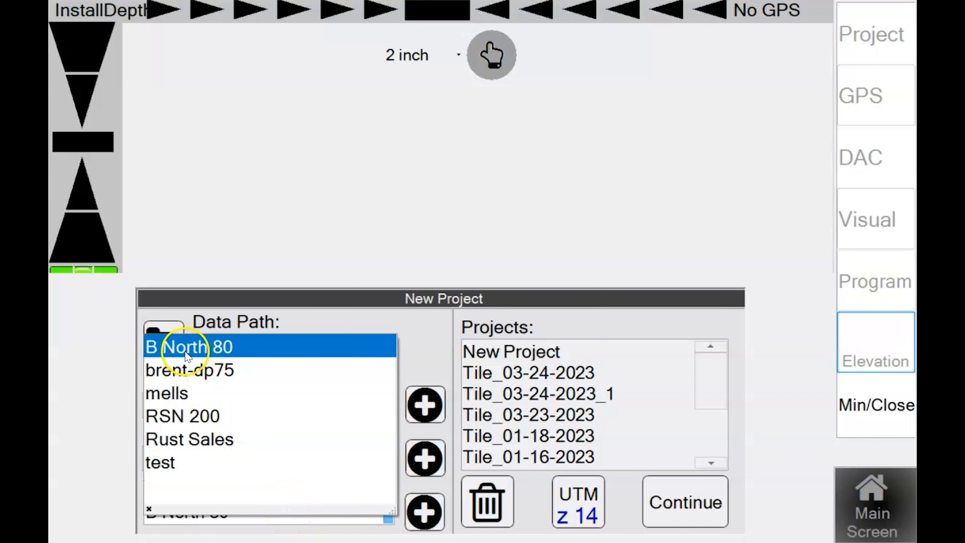
click(169, 344)
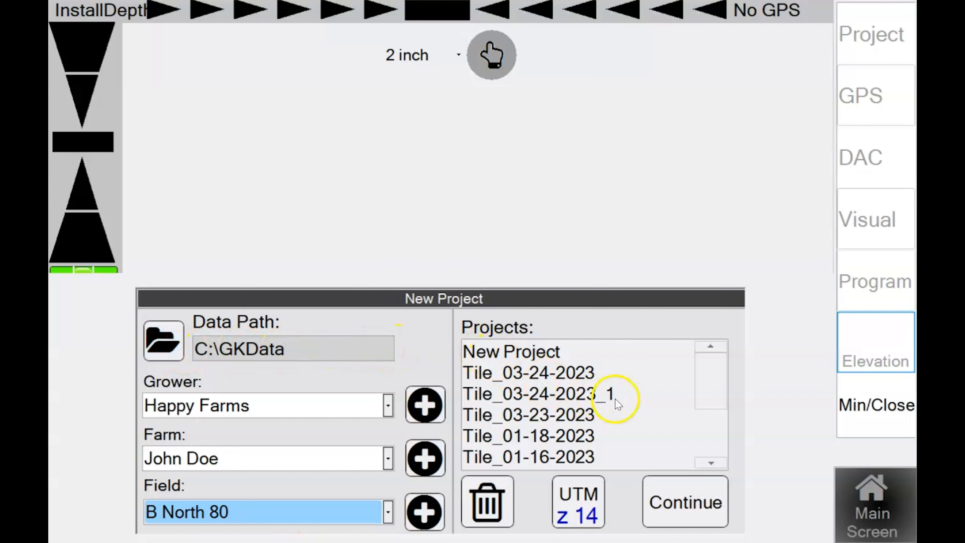
scroll(573, 411, down, 1)
scroll(573, 411, down, 5)
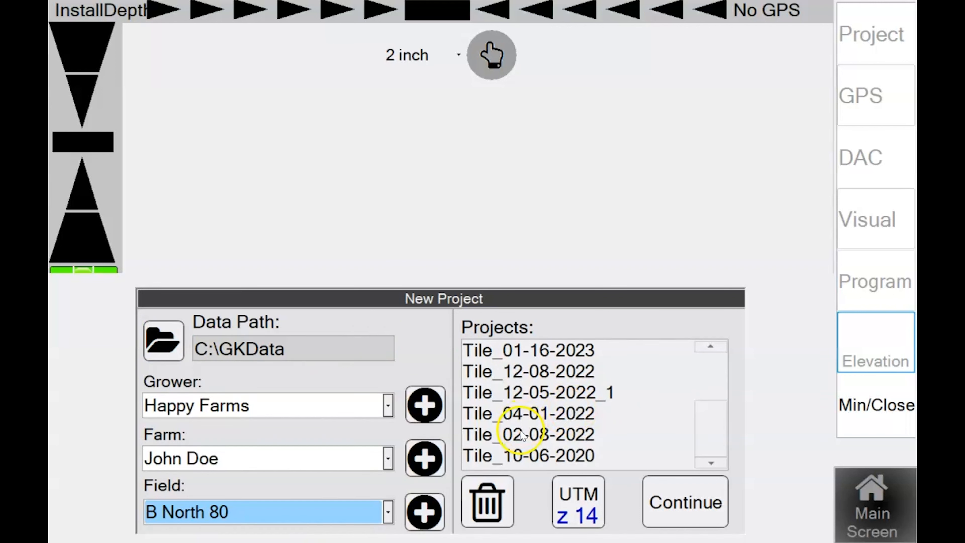
click(540, 459)
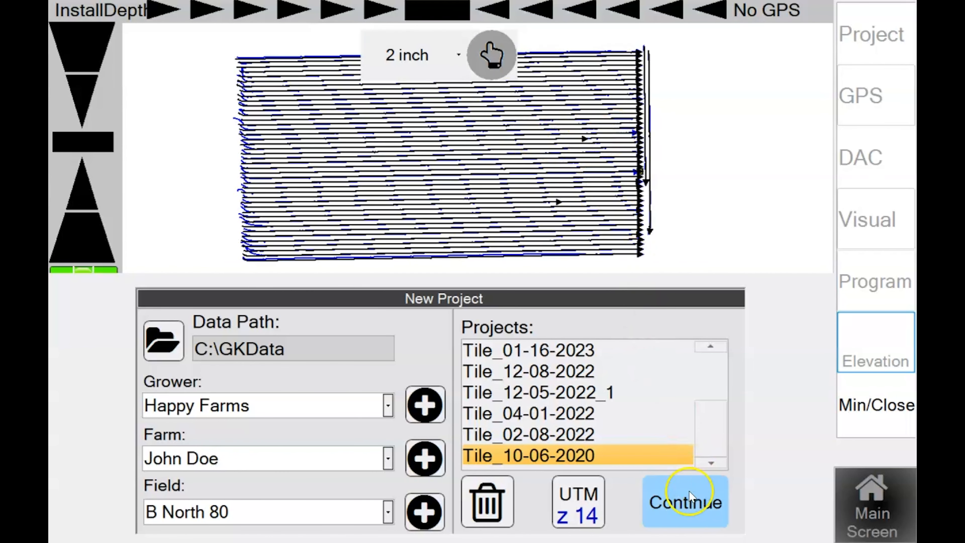
click(686, 505)
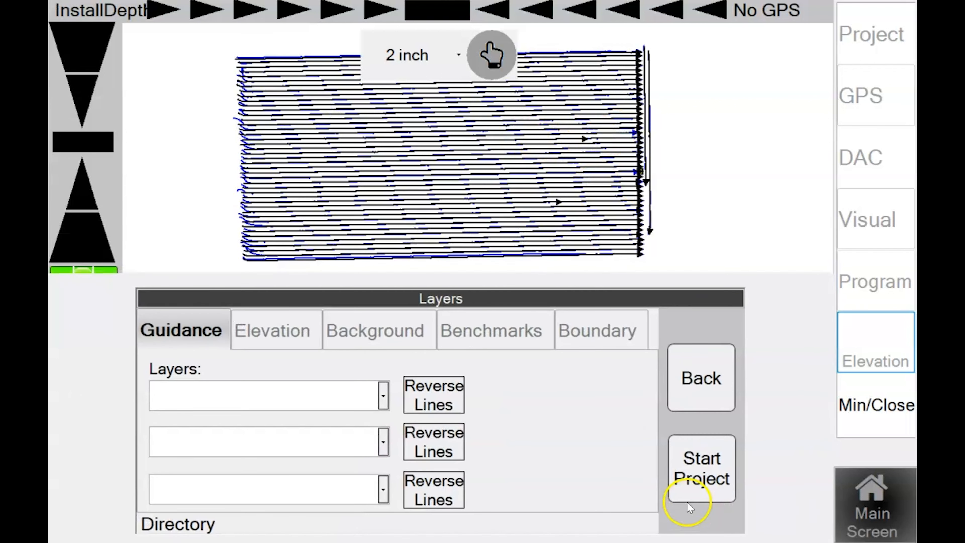
click(705, 471)
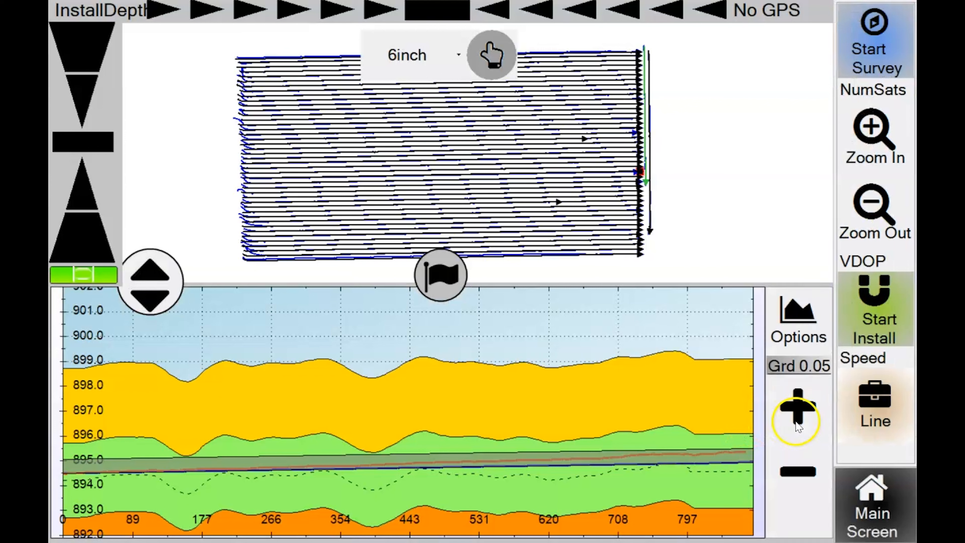
click(705, 304)
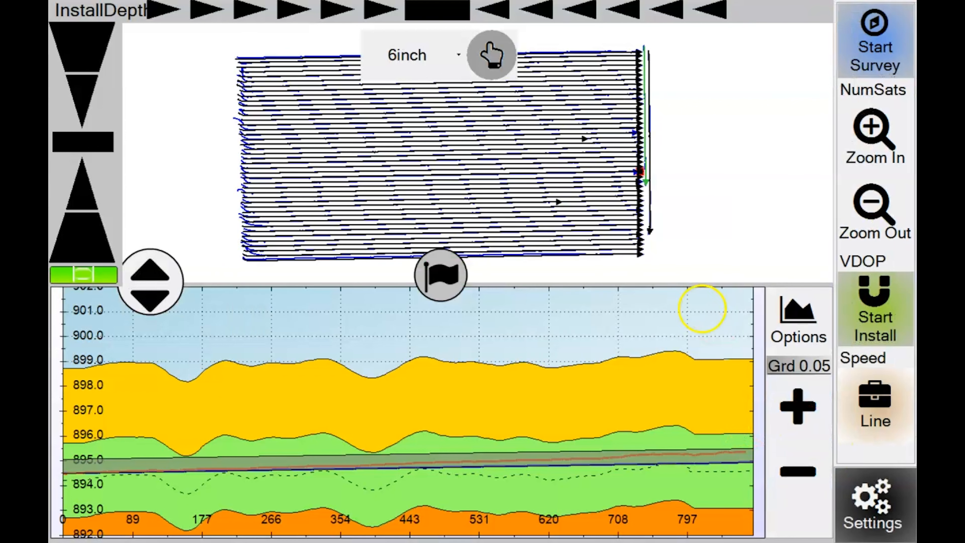
Stop the wireless DAC detection in DAC Control
click(864, 521)
click(867, 144)
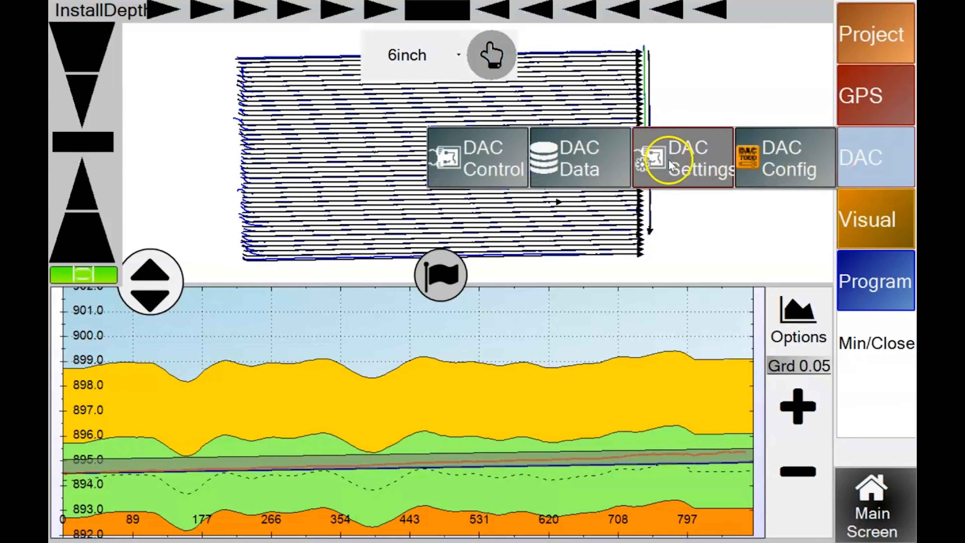
click(480, 184)
click(695, 142)
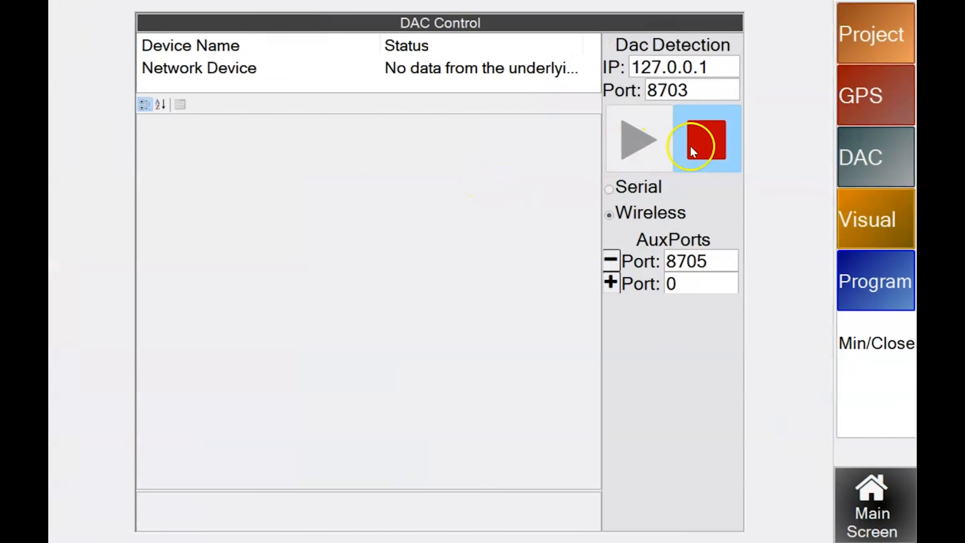
Stop the wireless GPS detection in GPS Control and return to the main screen
click(867, 110)
click(395, 112)
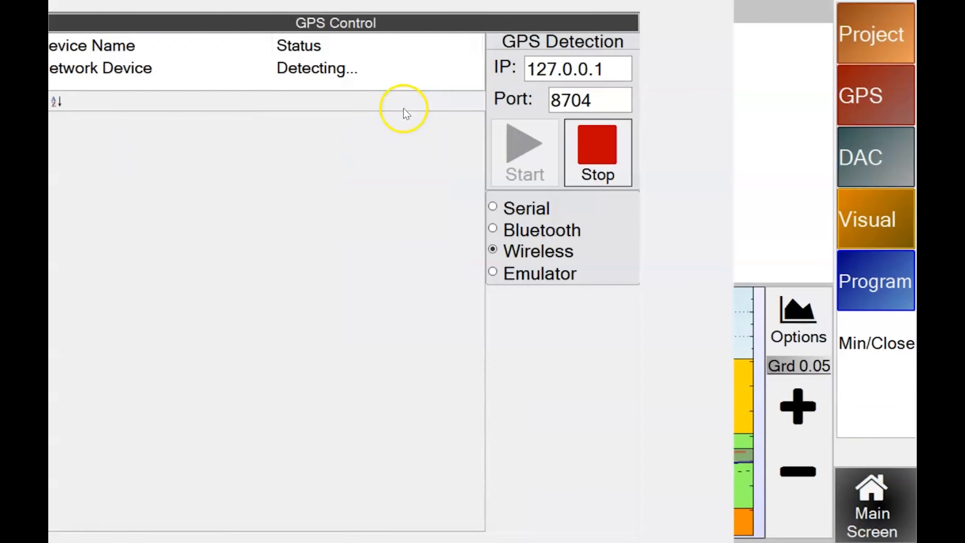
click(689, 149)
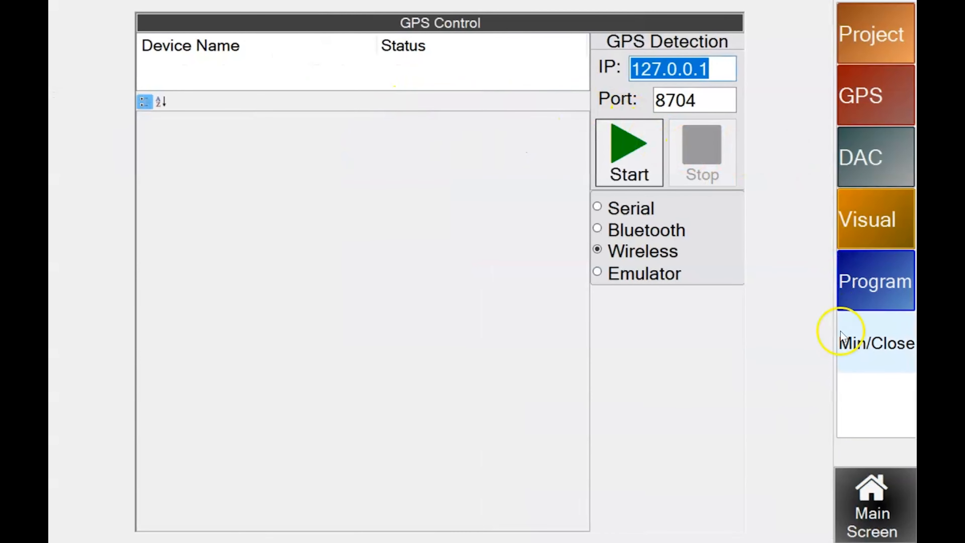
click(872, 492)
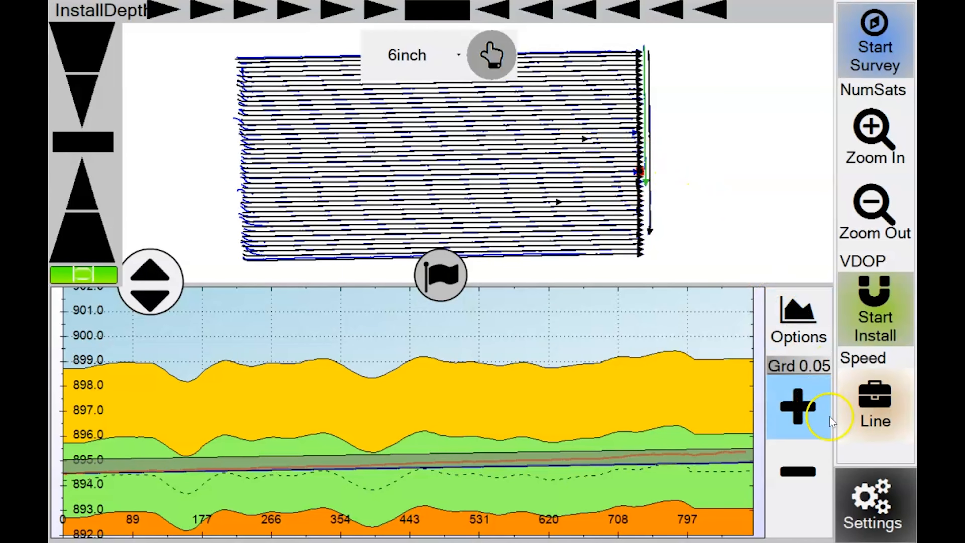
Export the project with C:\GKData as the root location and acknowledge the export message
click(872, 498)
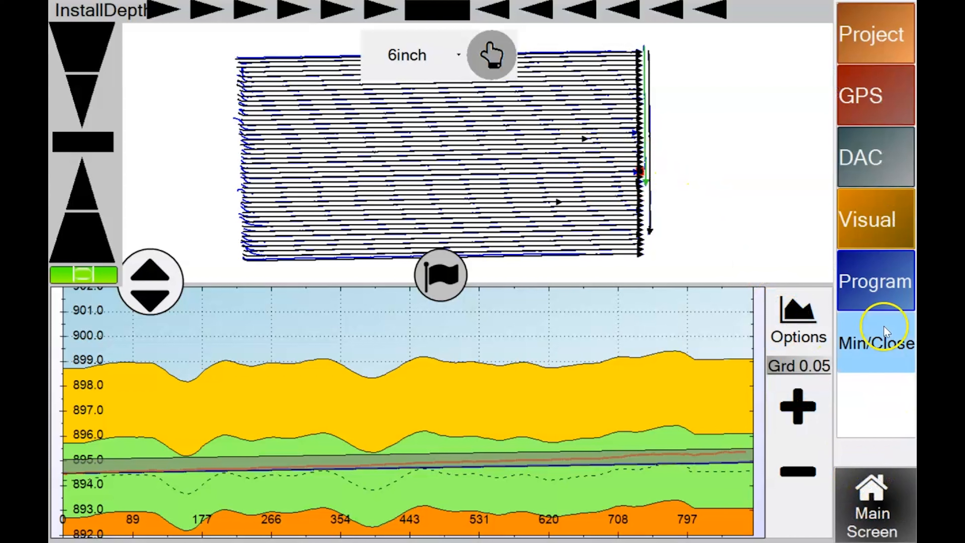
click(872, 281)
click(803, 286)
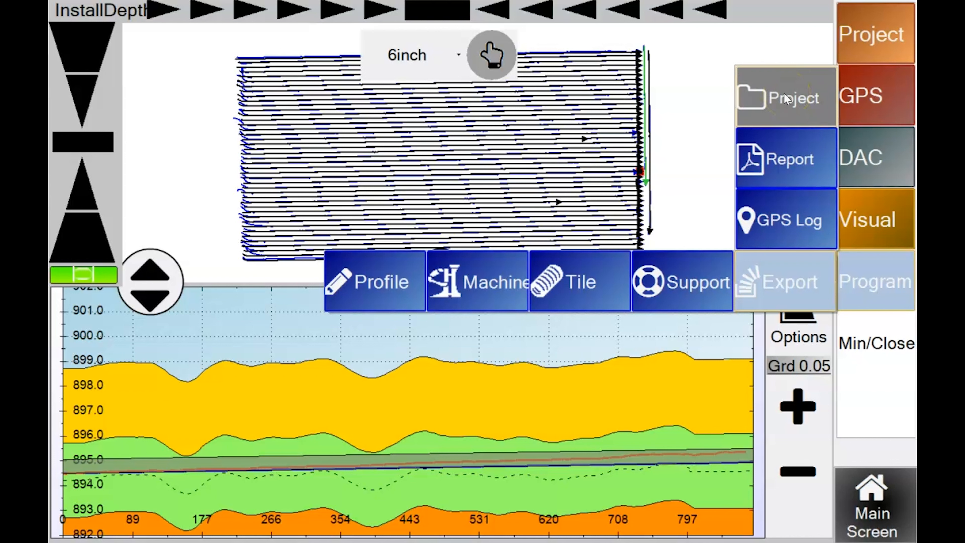
click(787, 100)
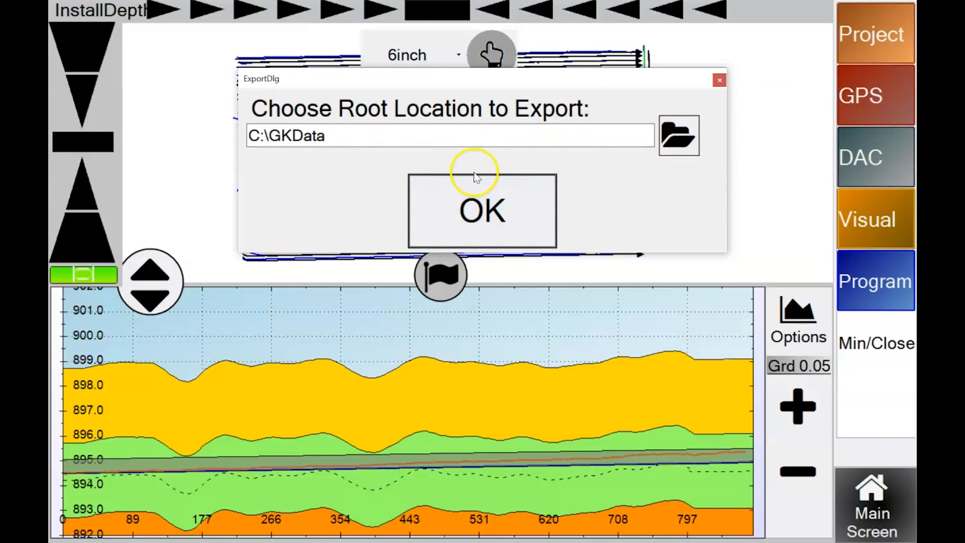
click(484, 207)
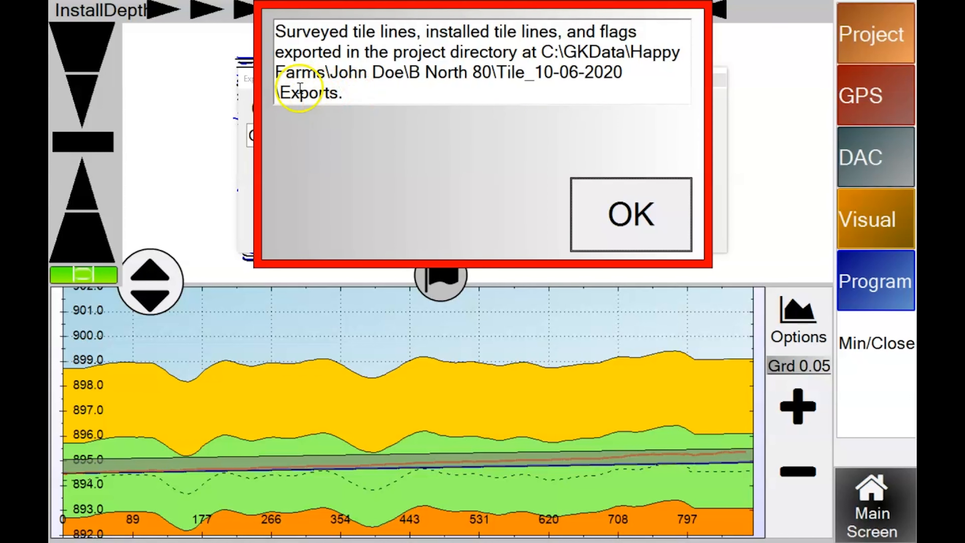
click(653, 219)
Minimize SD Tile and open the GKData folder on Local Disk (C:) in File Explorer
click(862, 348)
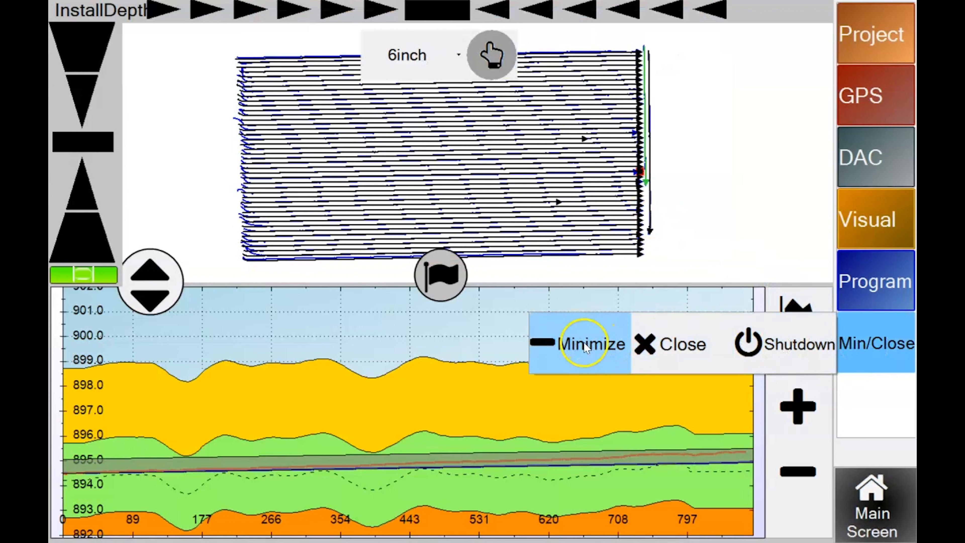
click(585, 346)
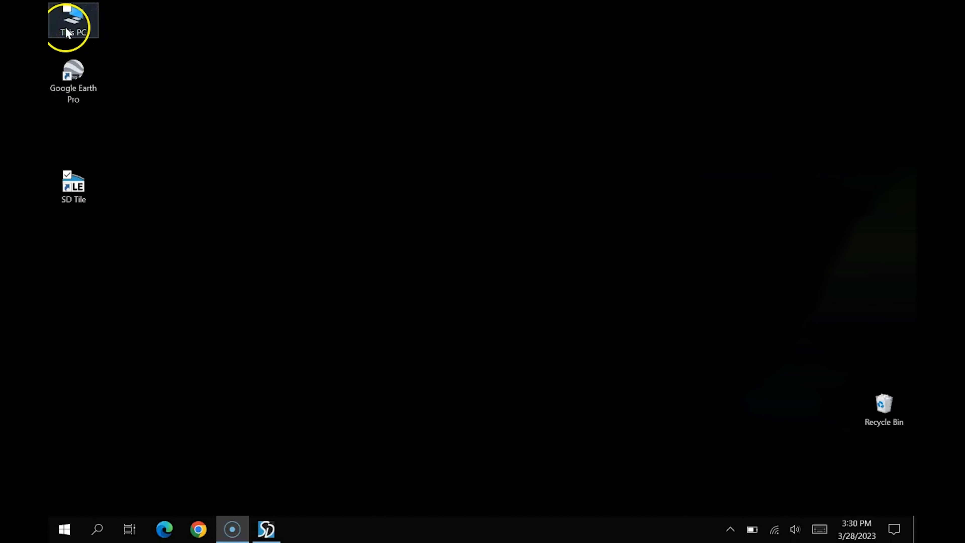
double_click(74, 26)
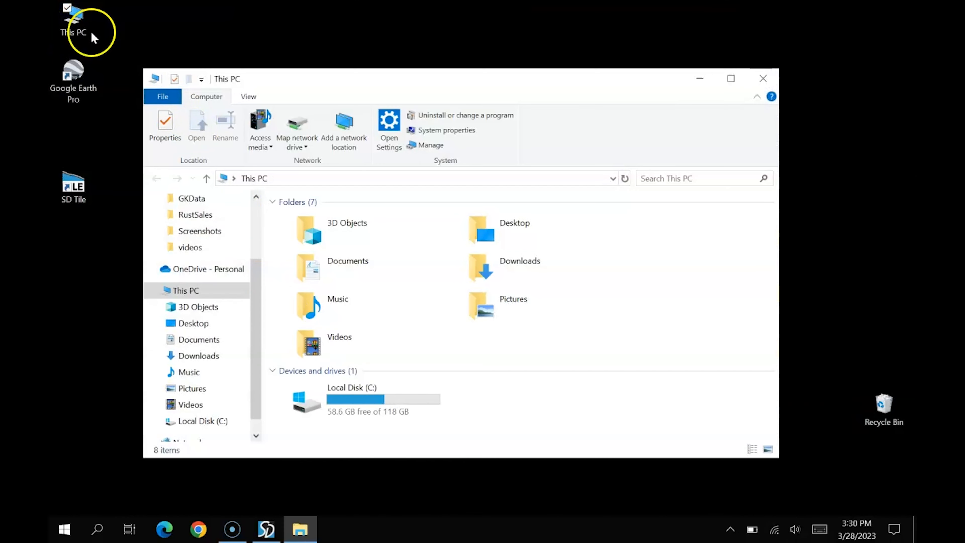
double_click(348, 404)
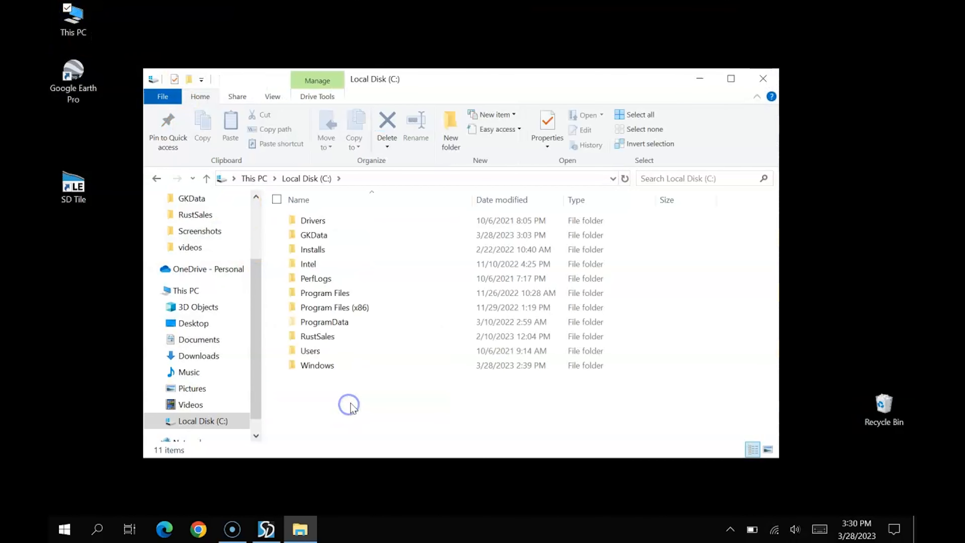
double_click(315, 236)
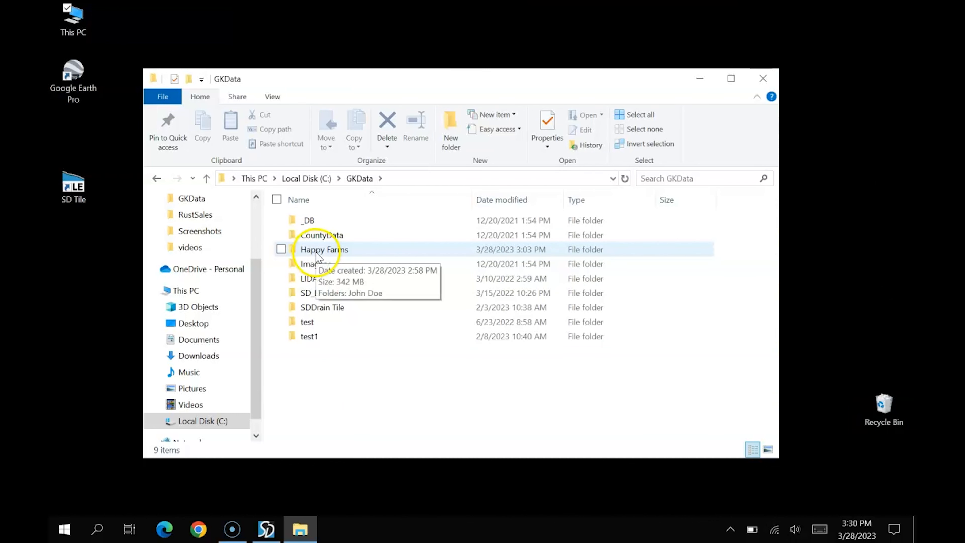
Go through Happy Farms, the grower's folder, B North 80 and Tile_10-06-2020 to open the Exports folder
double_click(316, 251)
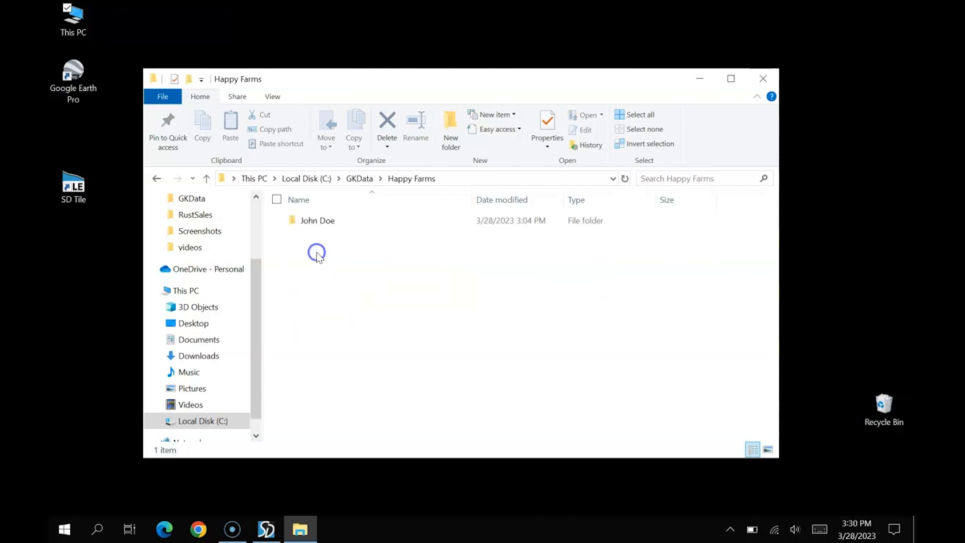
double_click(319, 221)
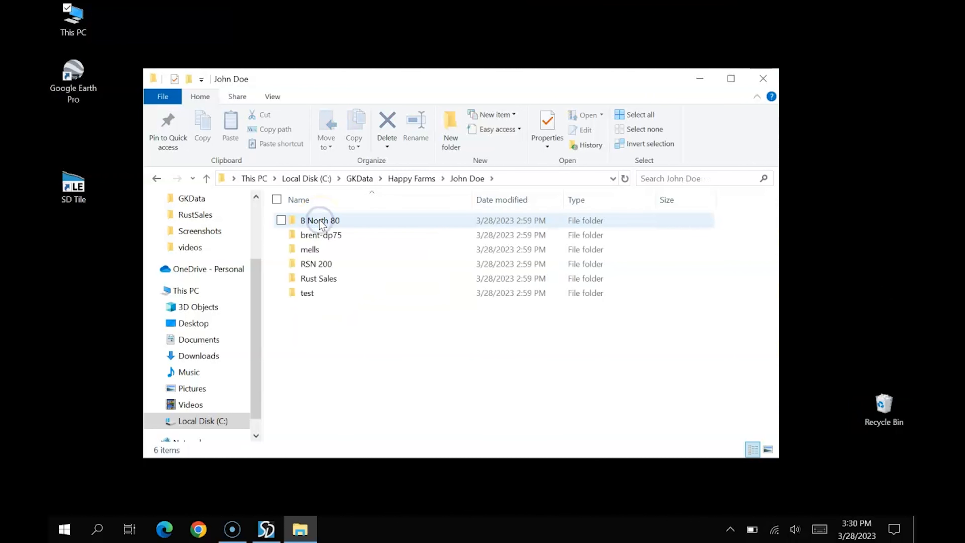
double_click(322, 220)
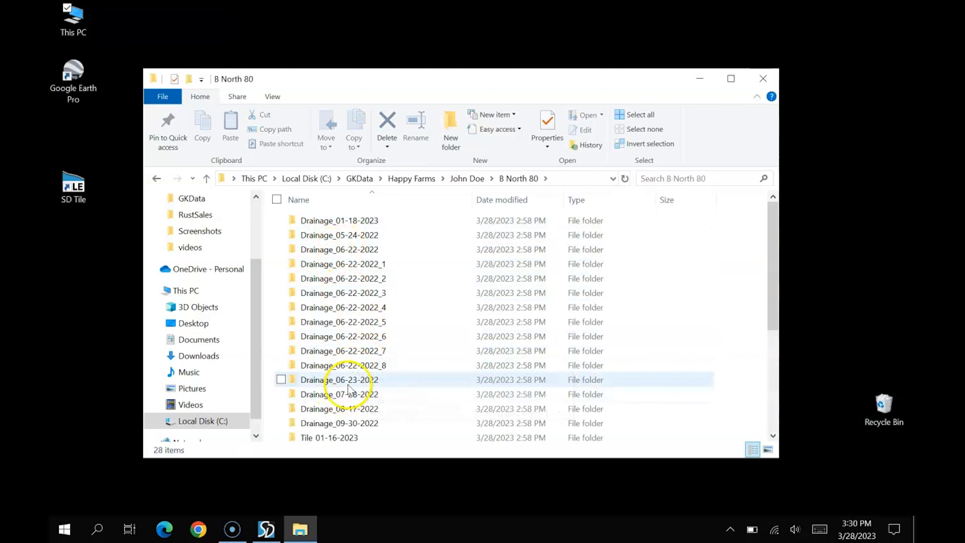
scroll(354, 378, down, 4)
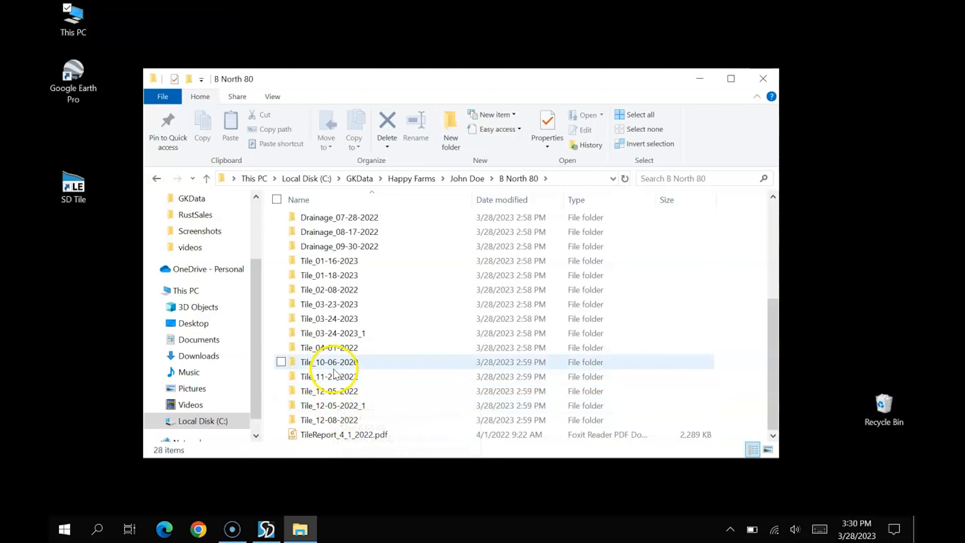
double_click(345, 364)
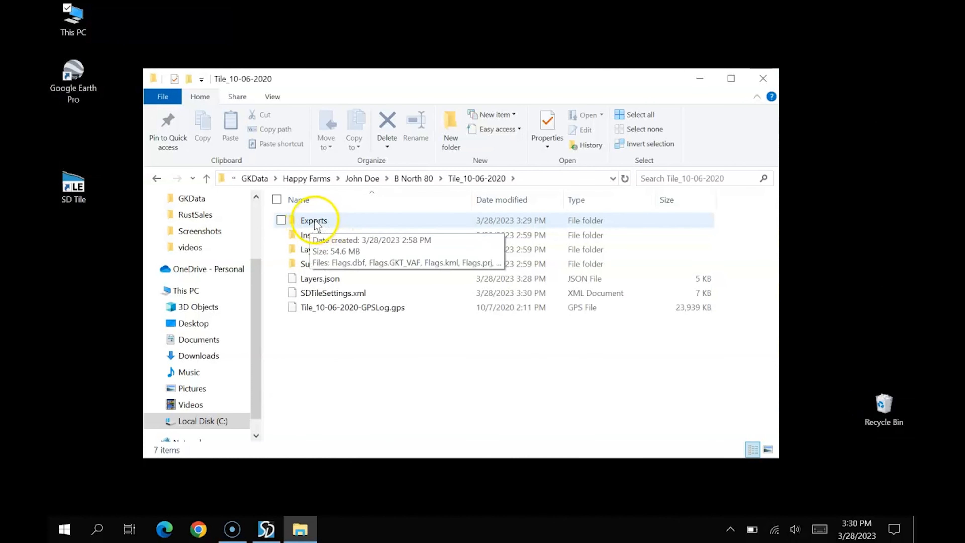
double_click(315, 221)
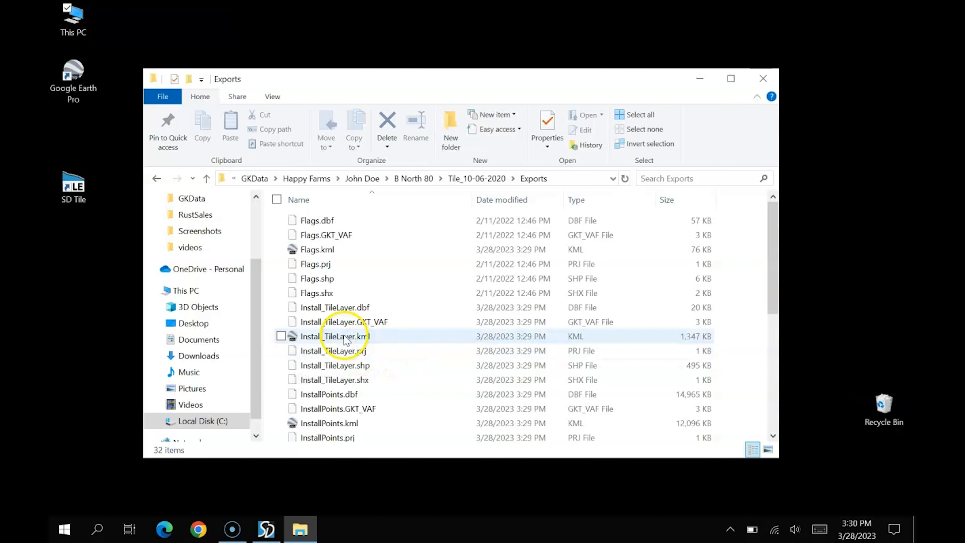
Look through the exported KML files and open Install_TileLayer.kml in Google Earth Pro
scroll(371, 363, down, 5)
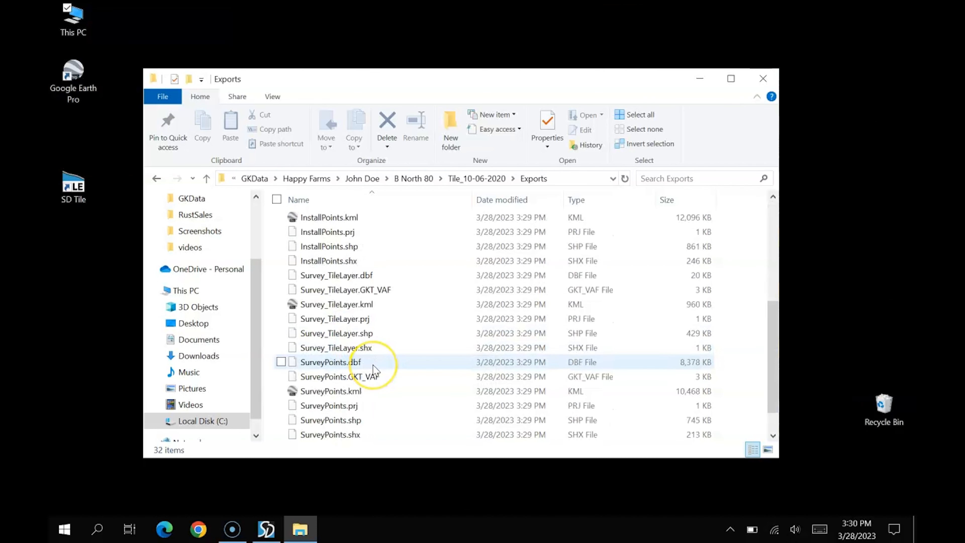
scroll(373, 365, down, 1)
scroll(334, 365, up, 1)
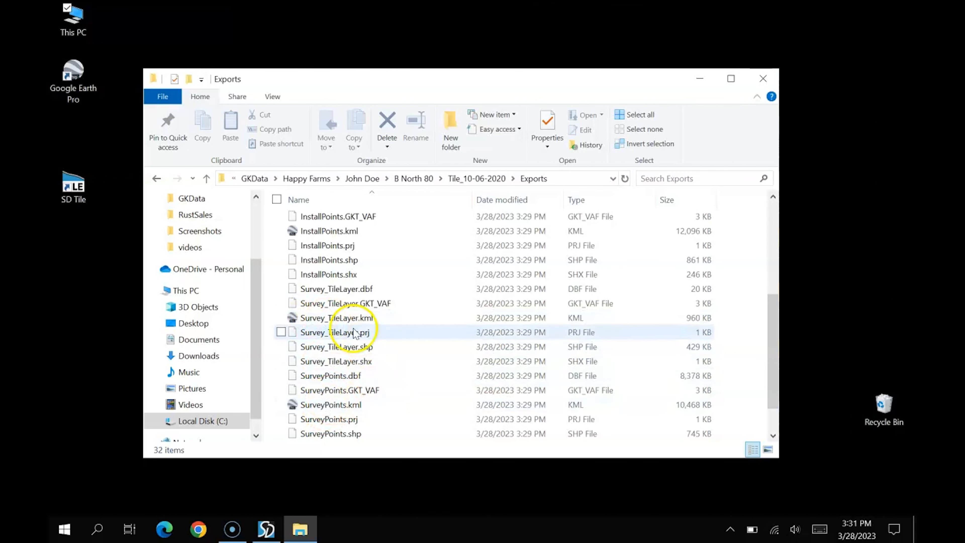
scroll(349, 331, up, 1)
scroll(351, 329, up, 2)
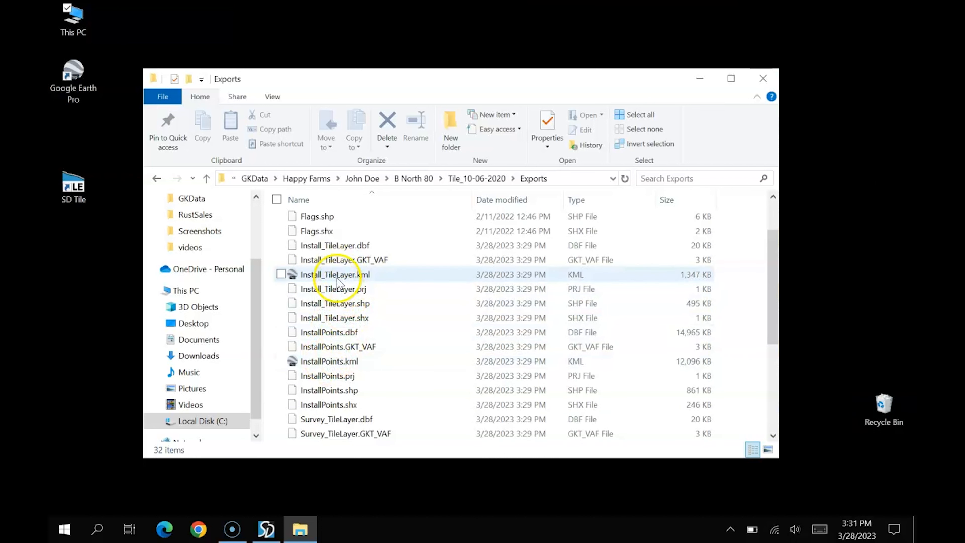
mouse_move(344, 279)
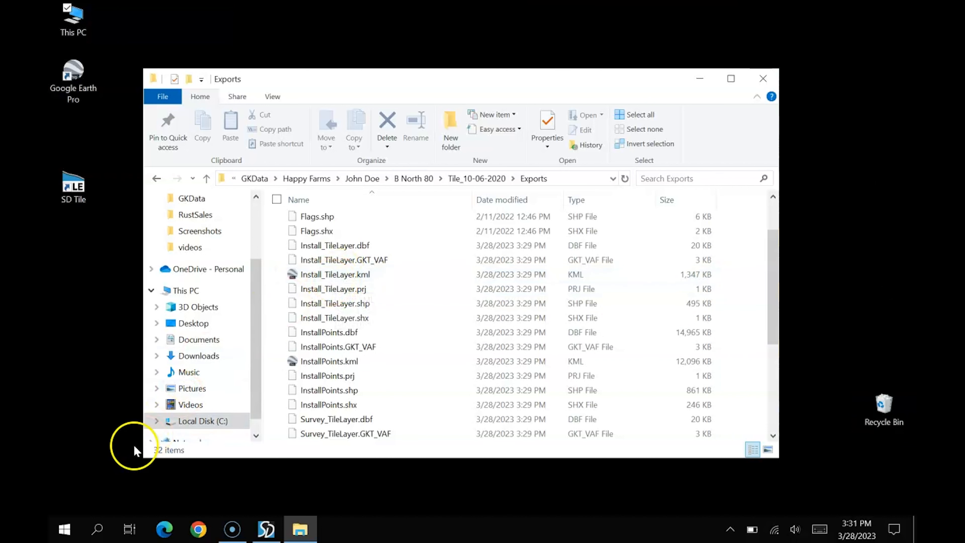
click(79, 486)
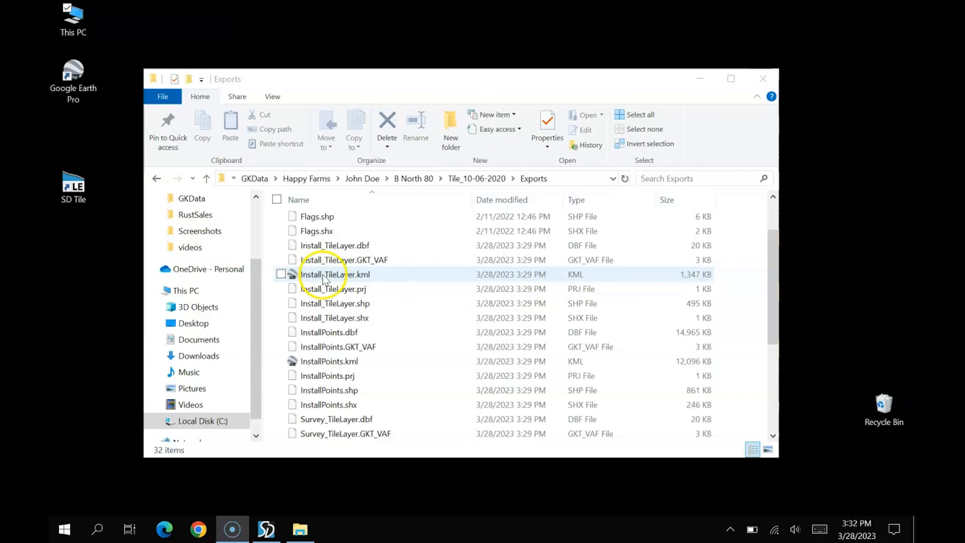
click(322, 274)
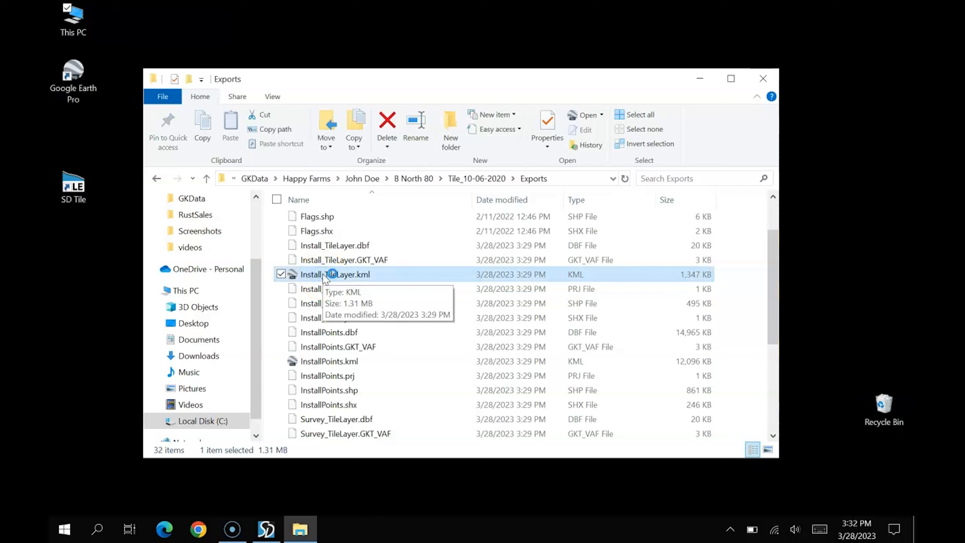
double_click(334, 274)
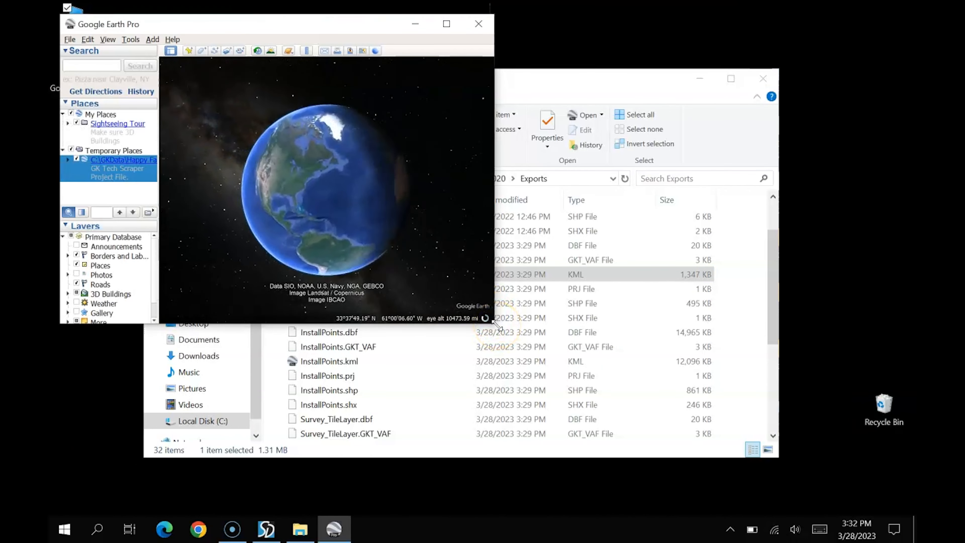
Enlarge the Google Earth Pro window and frame the whole field with its installed tile lines in the map view
drag(638, 398, 737, 439)
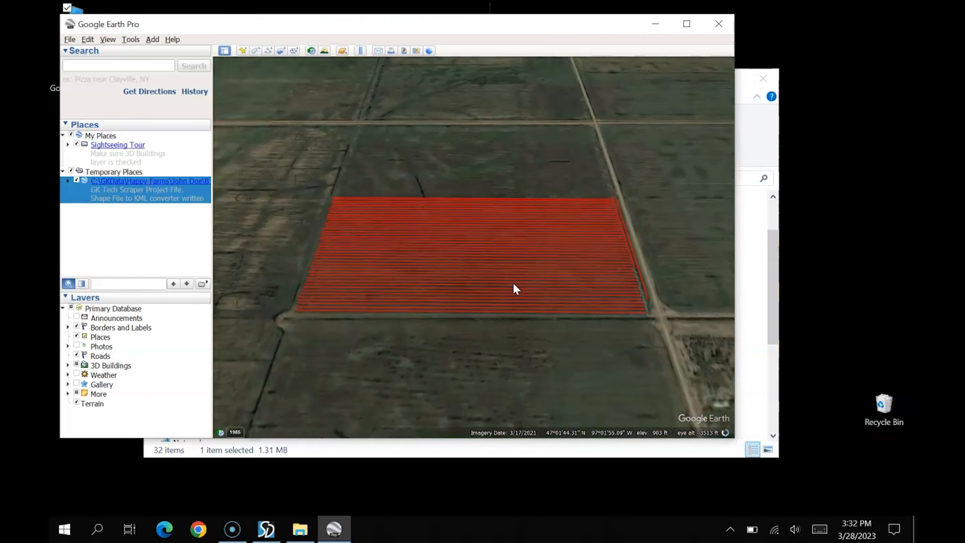
click(511, 198)
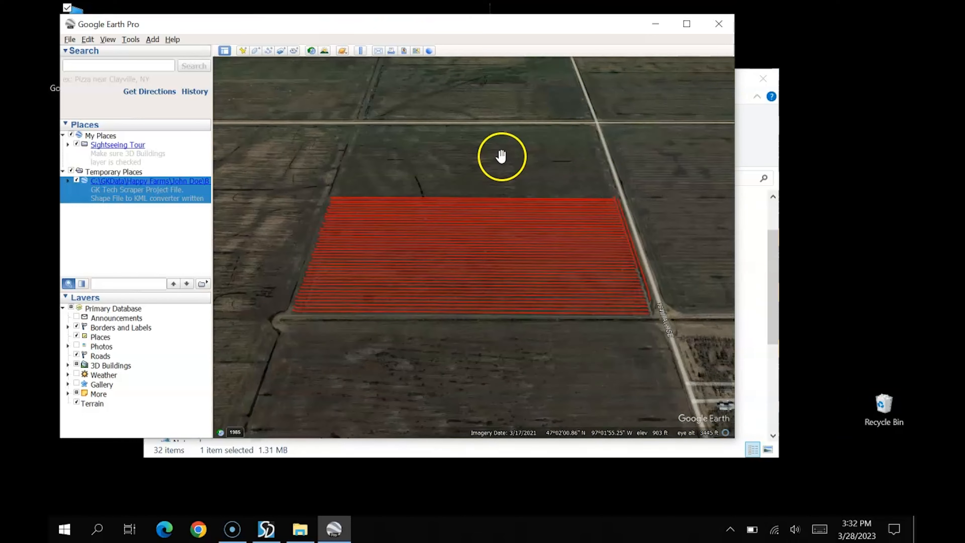
drag(502, 155, 506, 188)
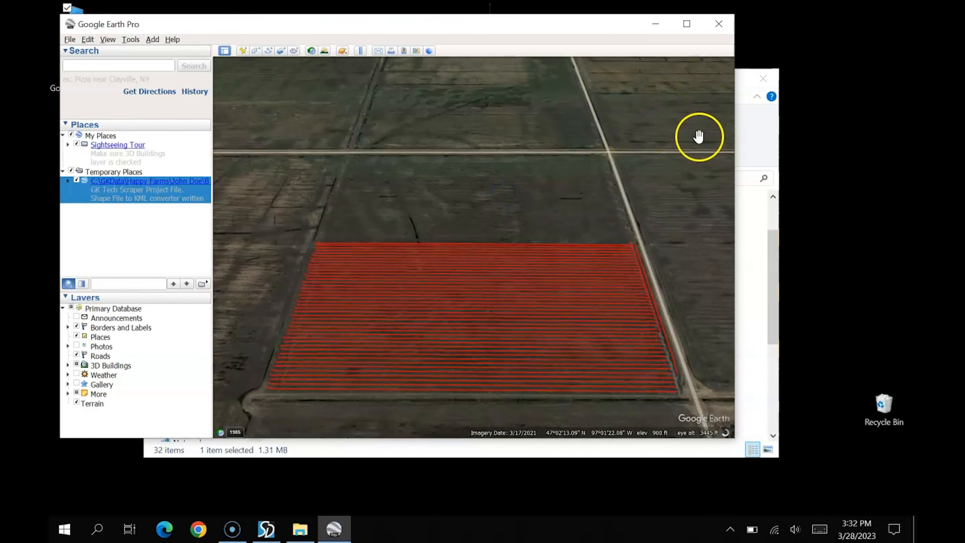
click(686, 25)
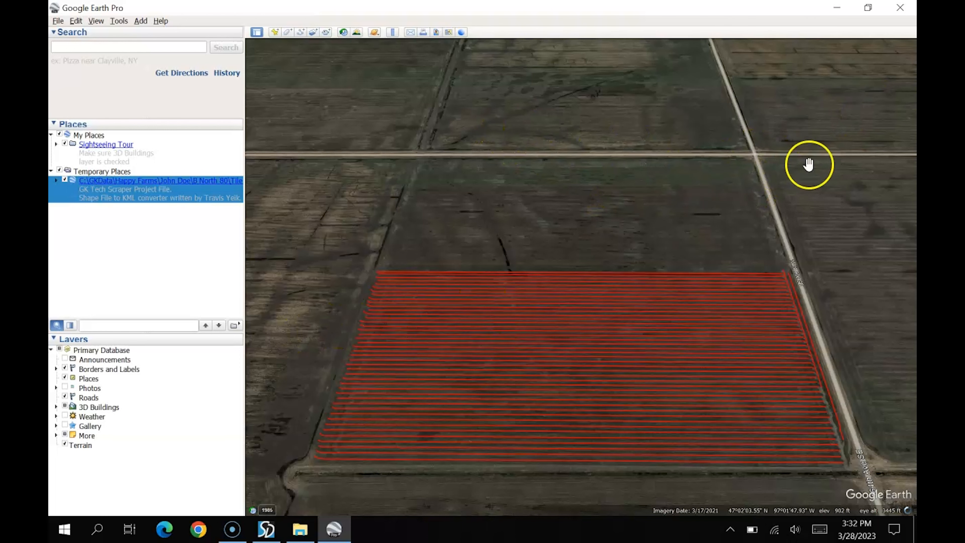
double_click(661, 196)
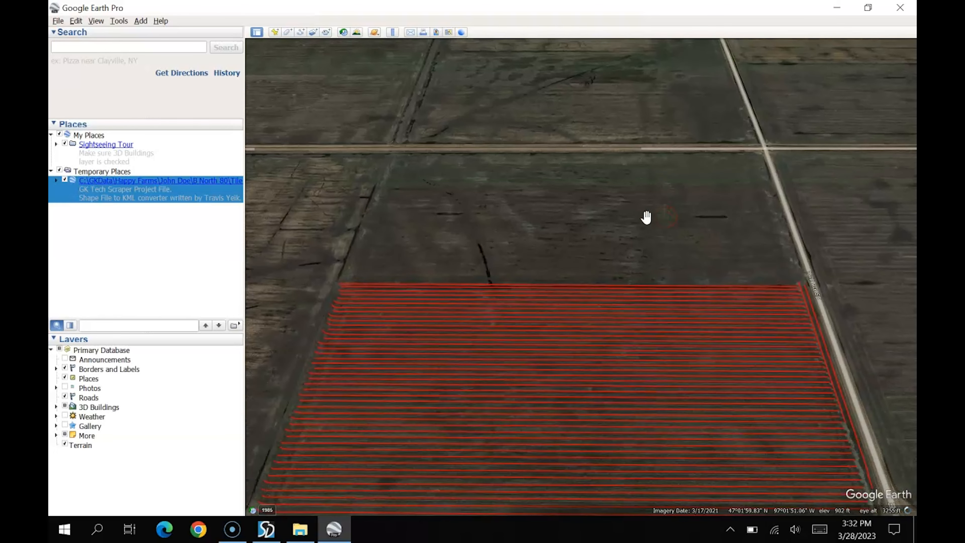
drag(609, 213, 616, 151)
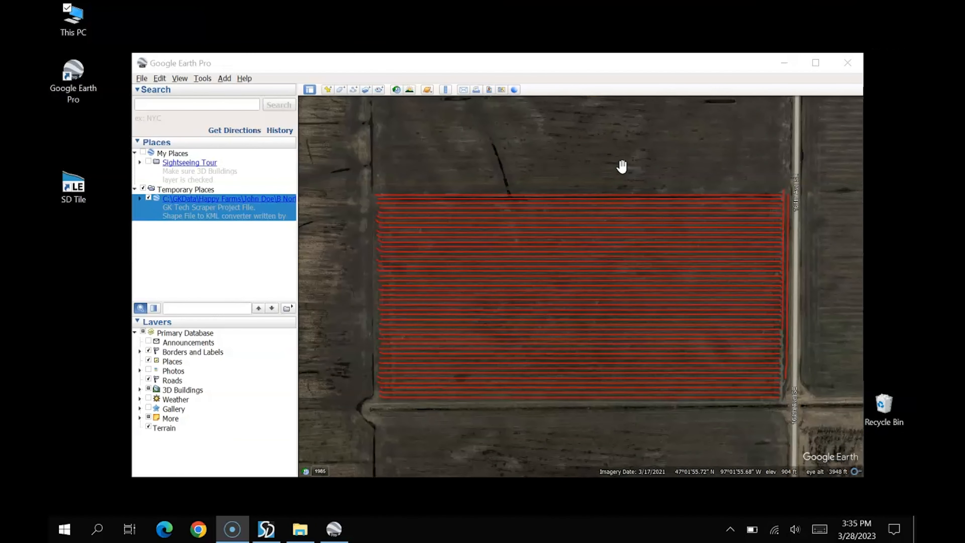
mouse_move(614, 168)
mouse_down()
mouse_move(603, 166)
mouse_move(614, 166)
mouse_up()
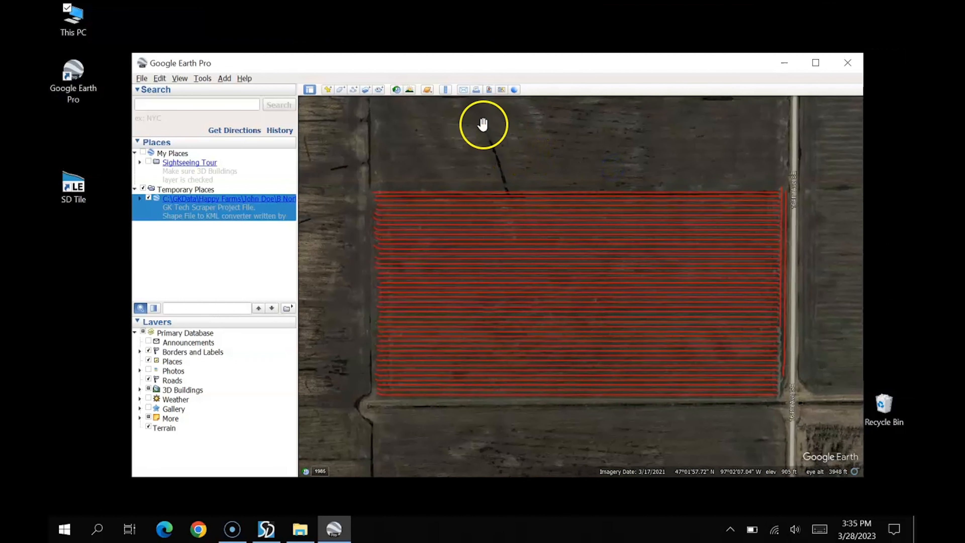
Start a print layout of the map, titled "B North 80" with the description "35 ft spacing"
click(476, 91)
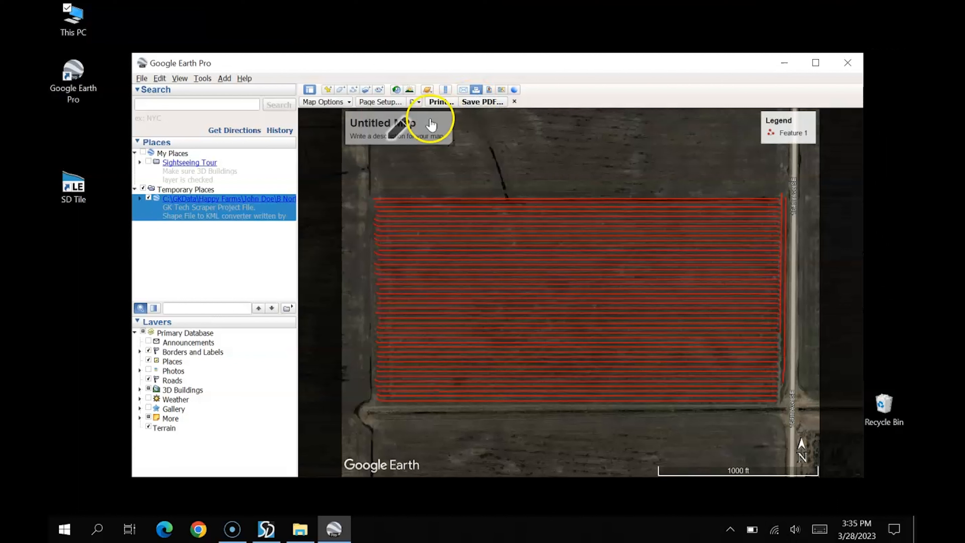
click(418, 123)
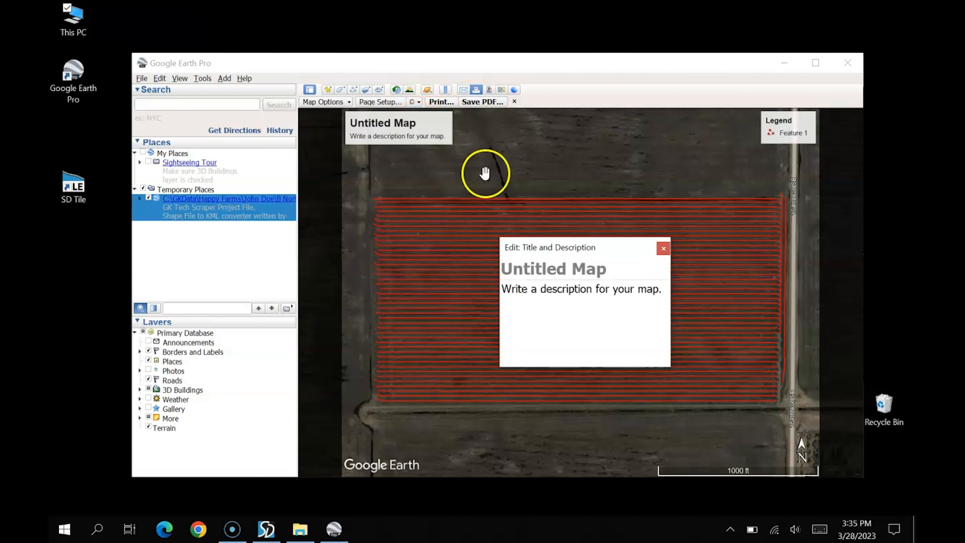
click(542, 273)
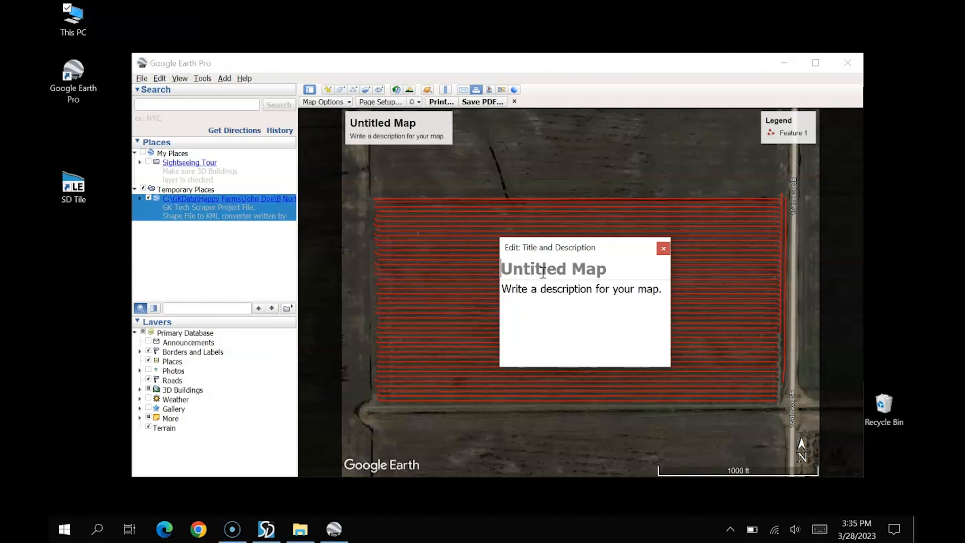
text(B North 80)
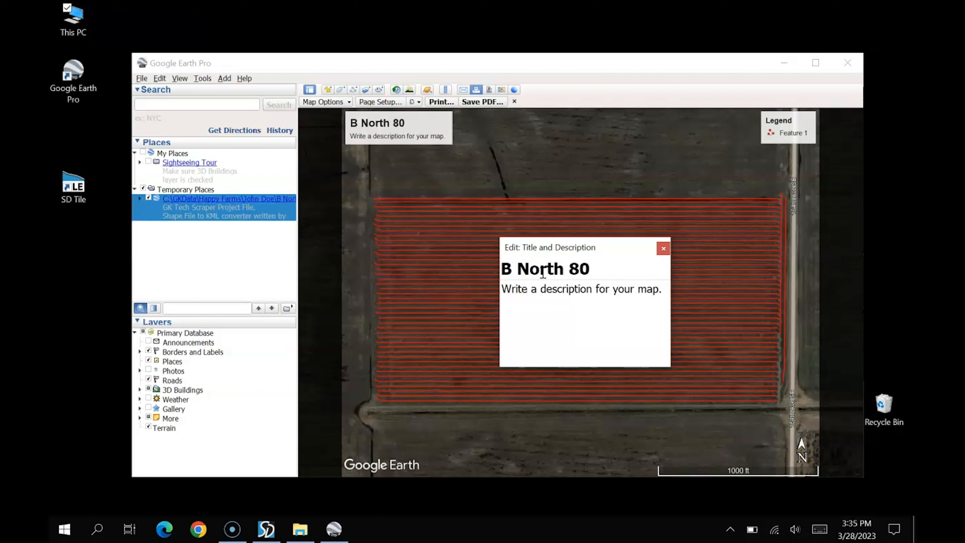
click(558, 289)
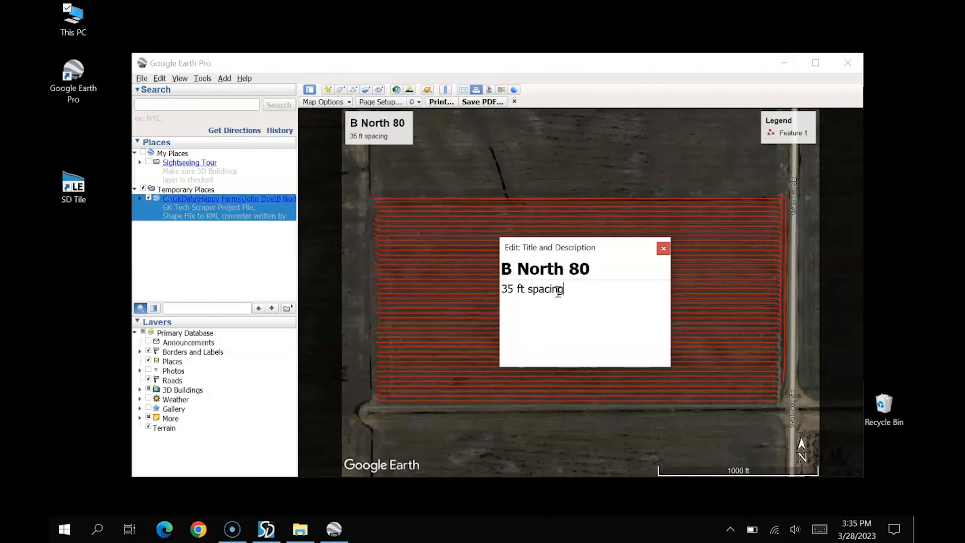
click(663, 248)
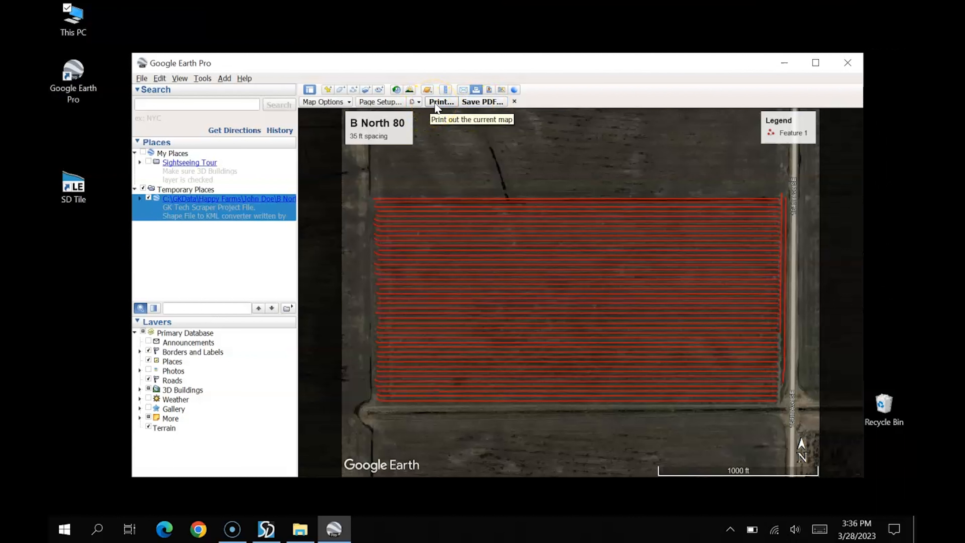
Save the map as a PDF document named "B North 80" on the Desktop
click(477, 102)
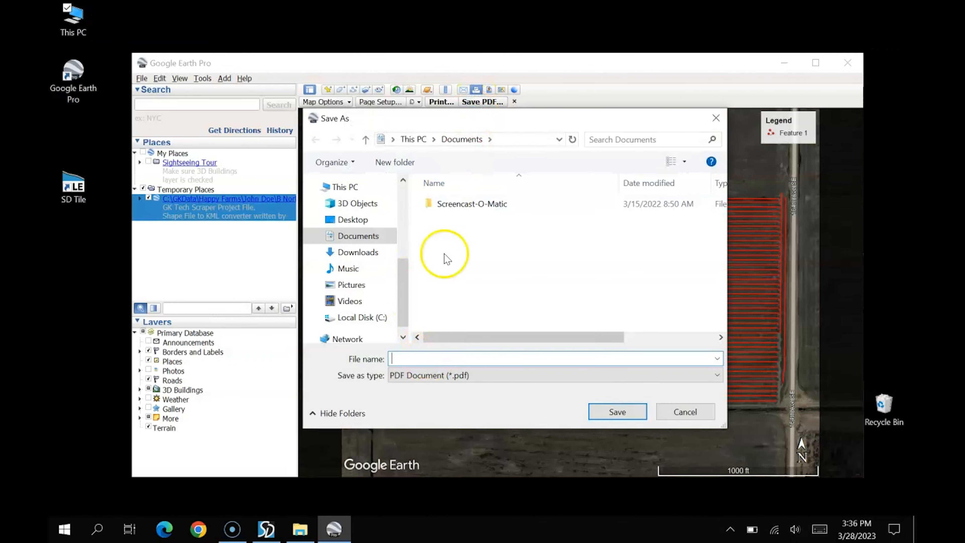
click(356, 218)
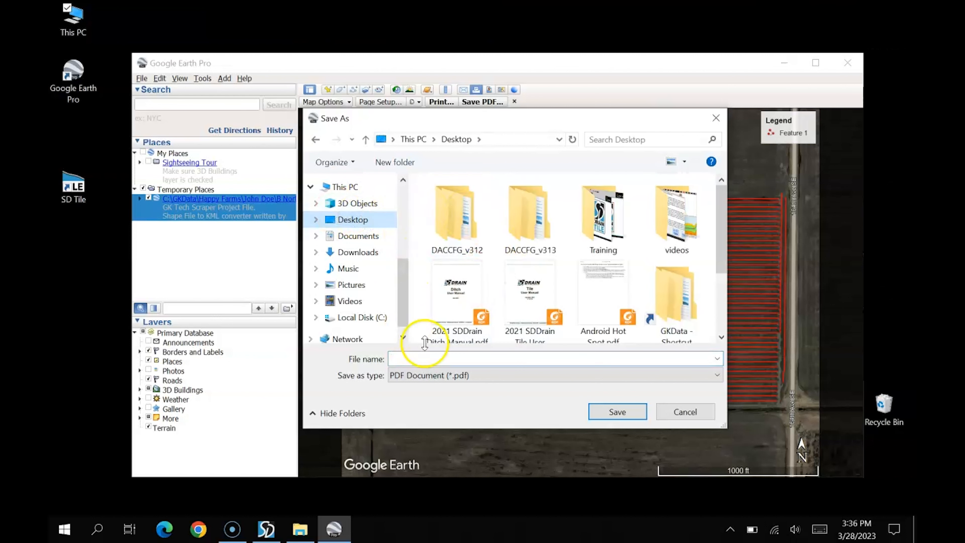
click(434, 355)
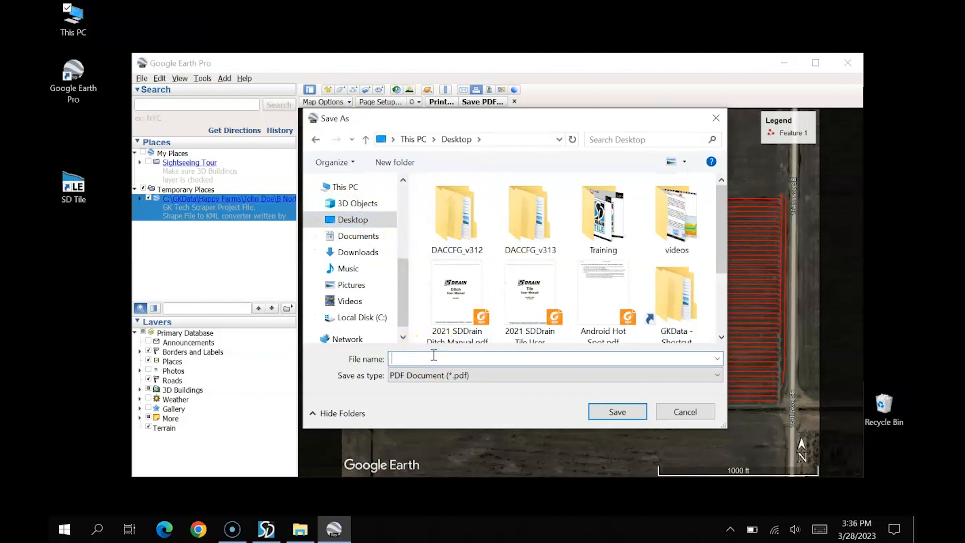
text(B North 80)
click(600, 410)
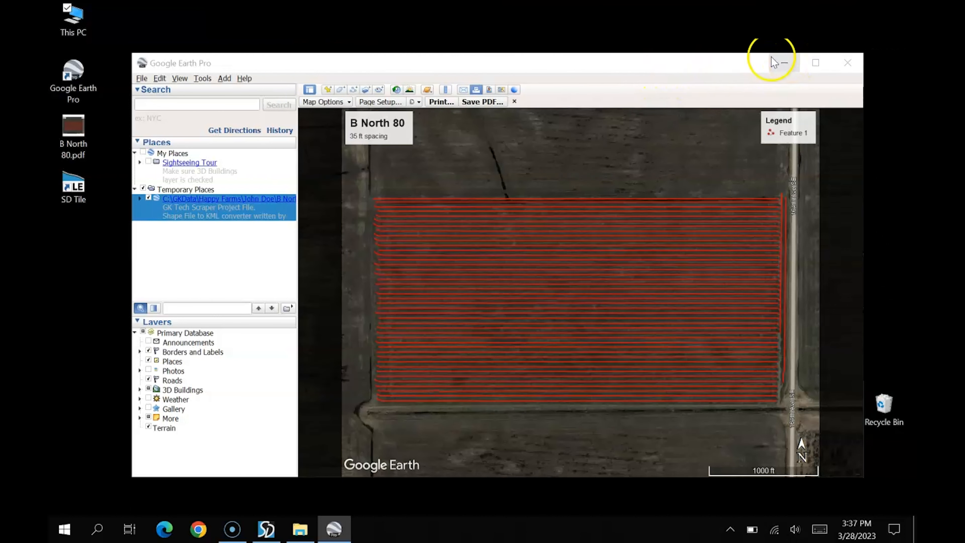
Minimize the Google Earth Pro and Exports windows, then open B North 80.pdf from the Desktop in Foxit Reader and look over the map
click(783, 64)
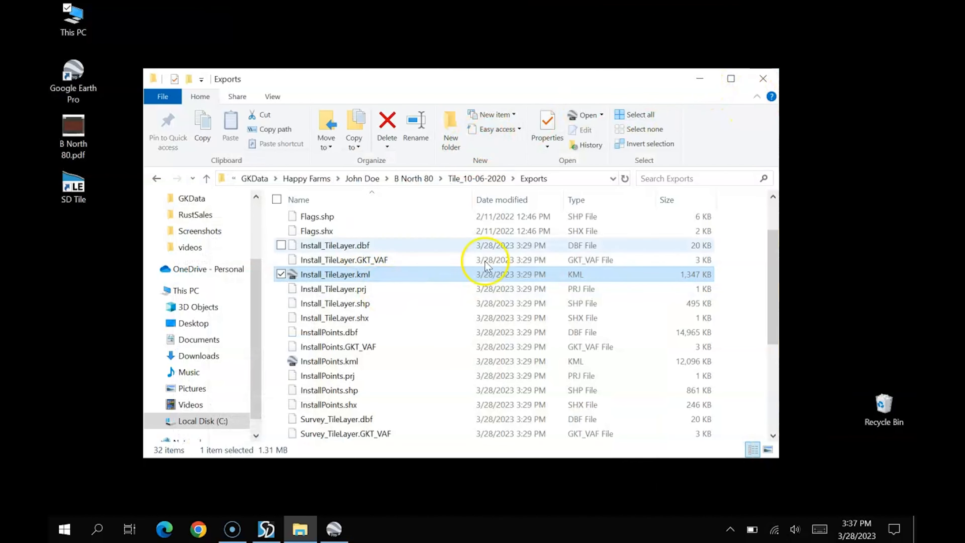
click(699, 77)
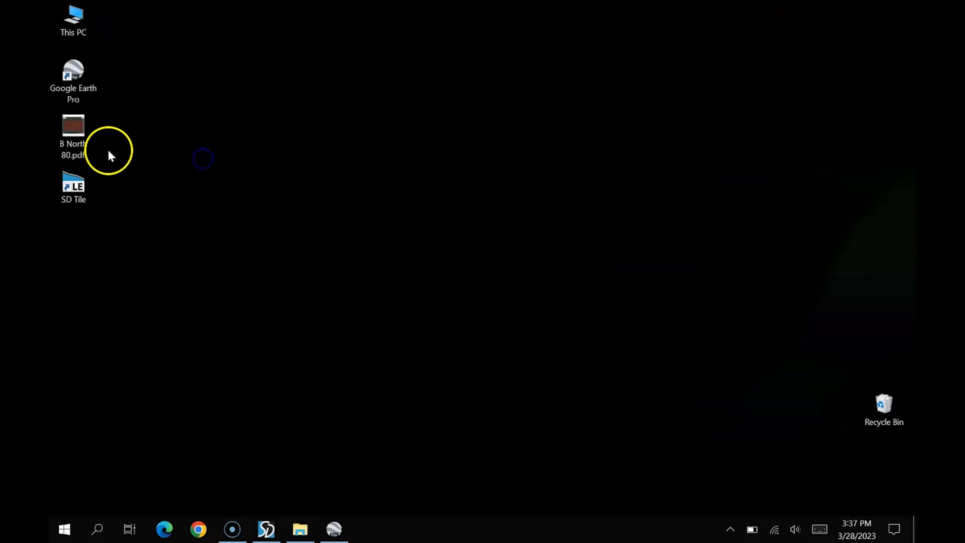
double_click(78, 135)
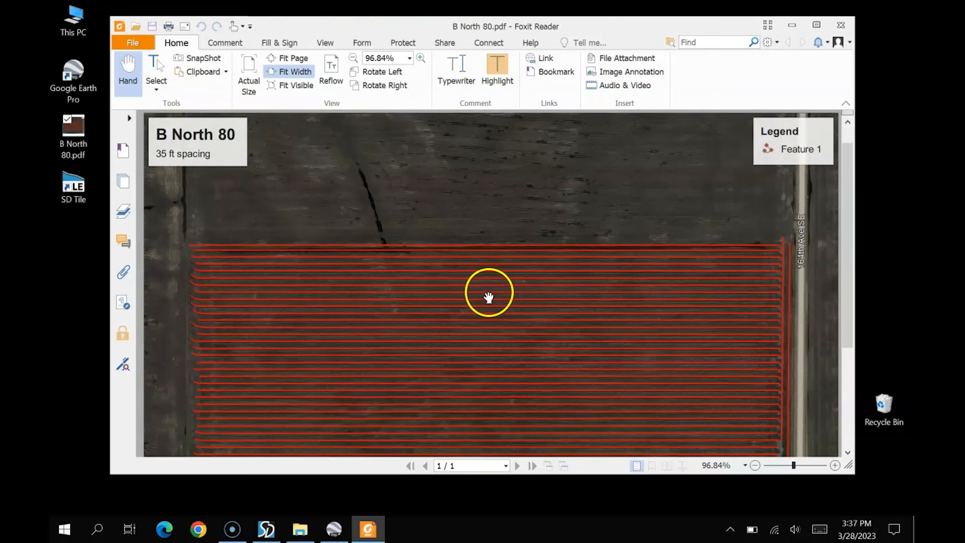
scroll(488, 297, down, 5)
scroll(491, 298, up, 5)
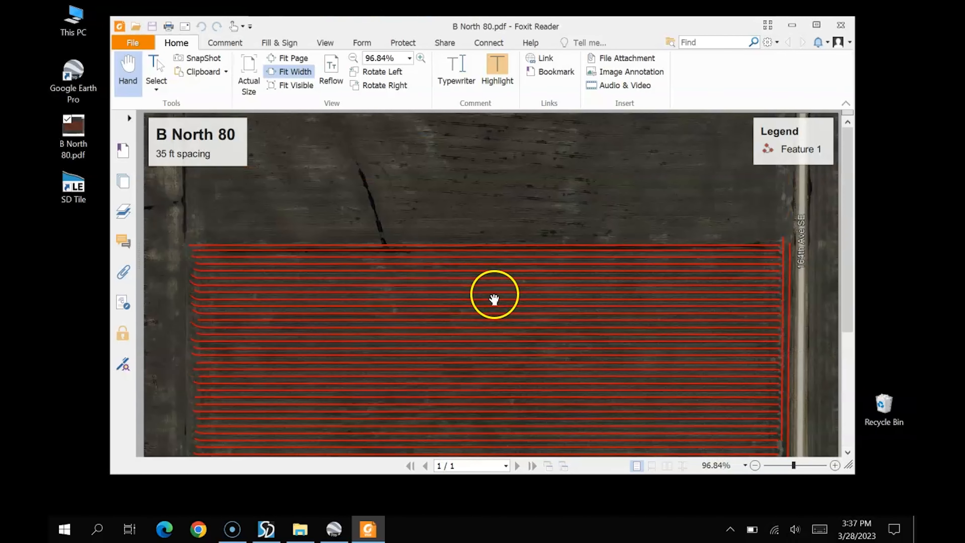
Review the print settings for the map PDF, leave them without printing, and close the document
click(134, 45)
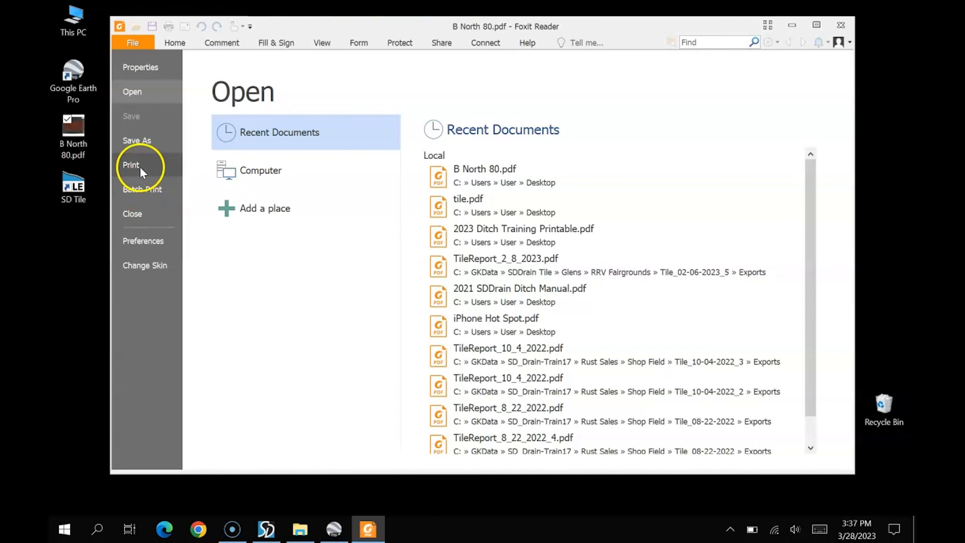
click(131, 165)
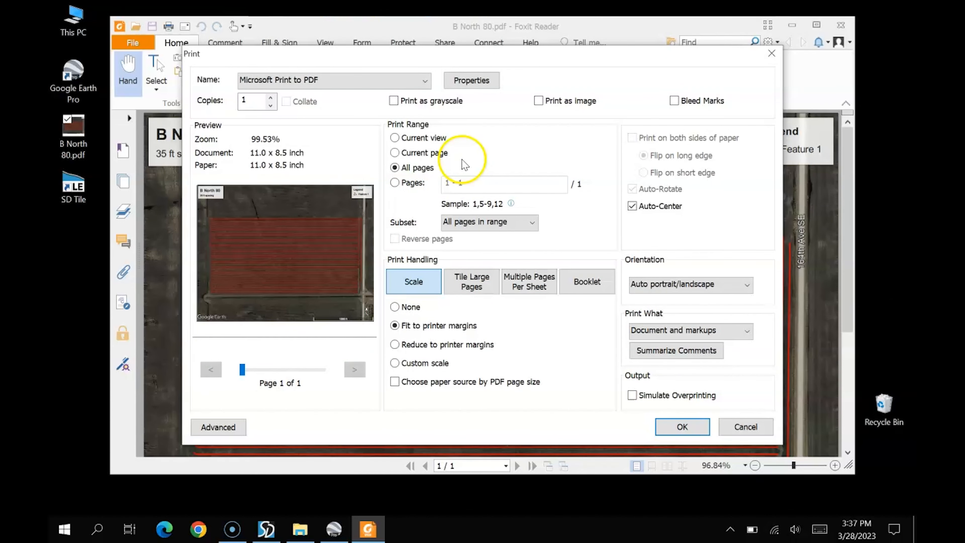
click(770, 53)
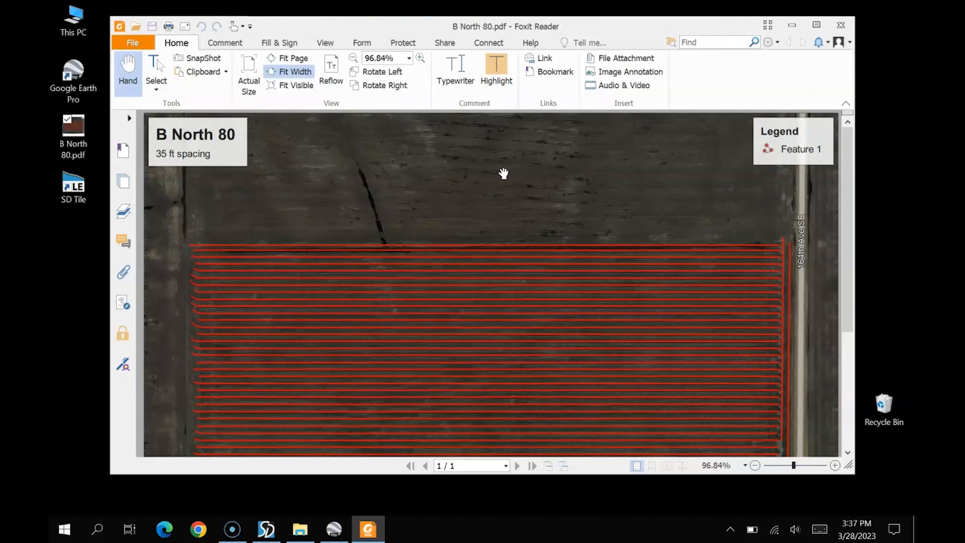
click(840, 26)
click(274, 170)
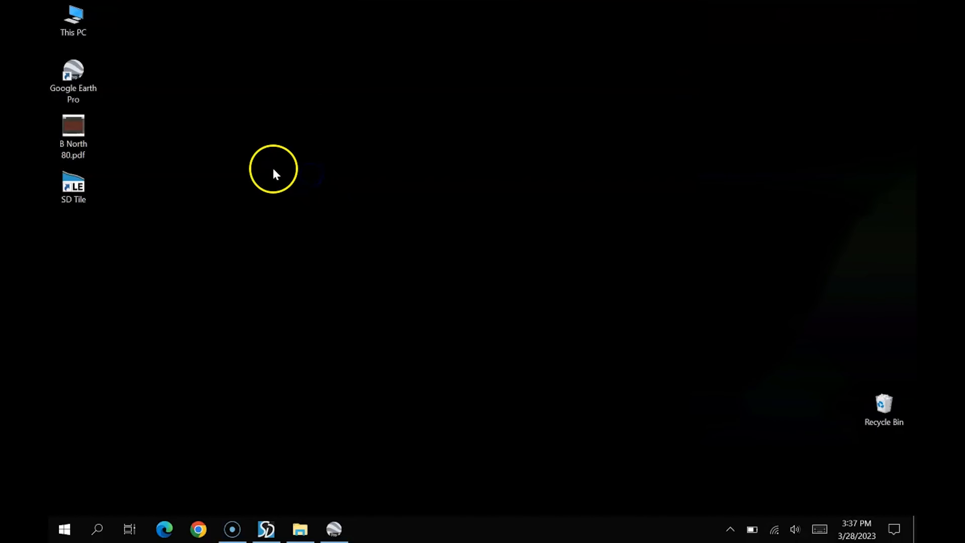